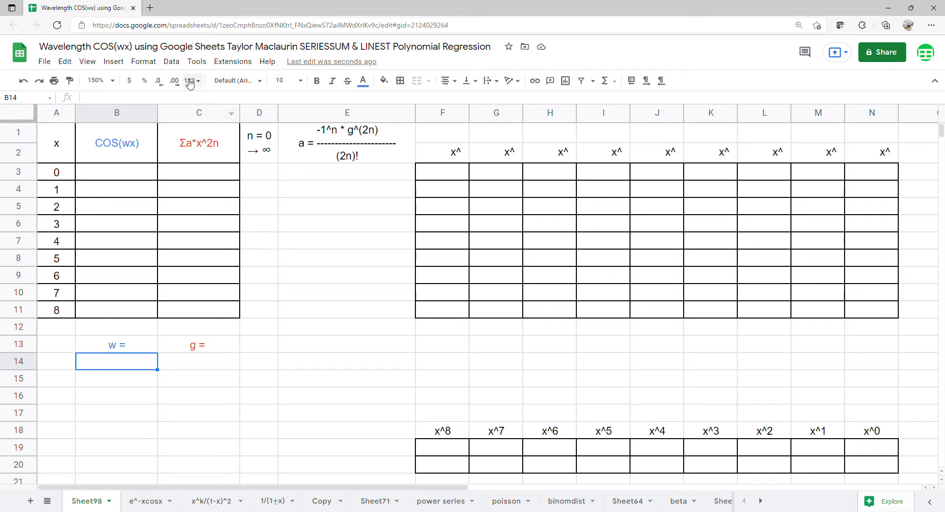
Add a dropdown list of 0.666, 0.8, 1, 1.25 and 1.5 to the w cell B14 and choose 0.666.
{"action": "left_click", "coordinate": [176, 65]}
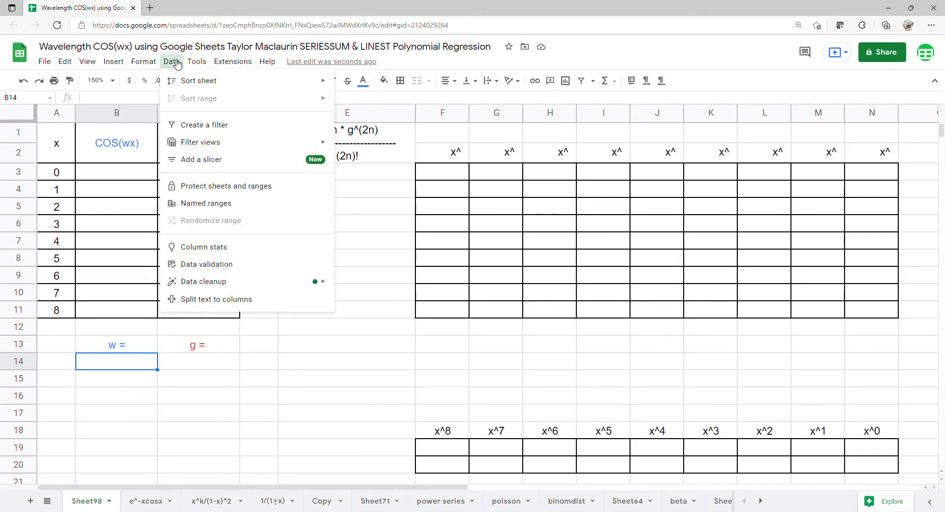
{"action": "left_click", "coordinate": [208, 265]}
{"action": "left_click", "coordinate": [445, 248]}
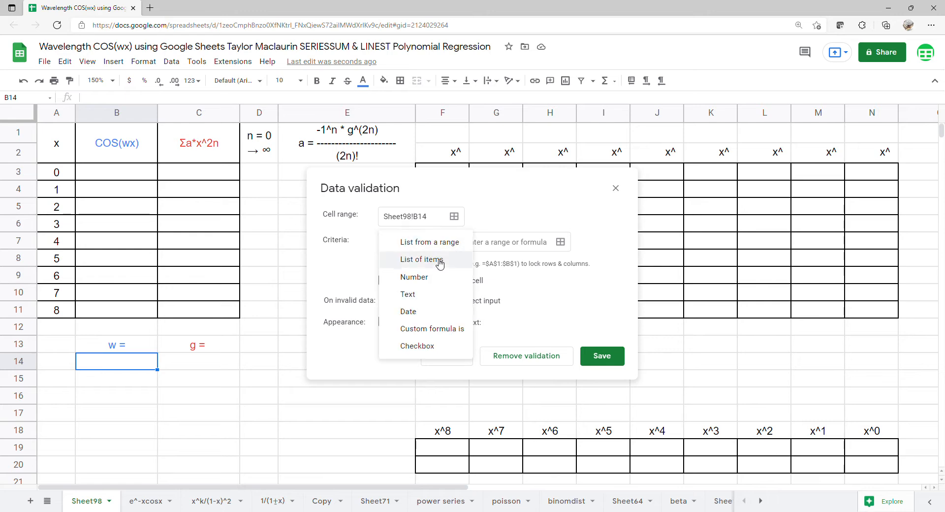
{"action": "left_click", "coordinate": [439, 259]}
{"action": "left_click", "coordinate": [488, 245]}
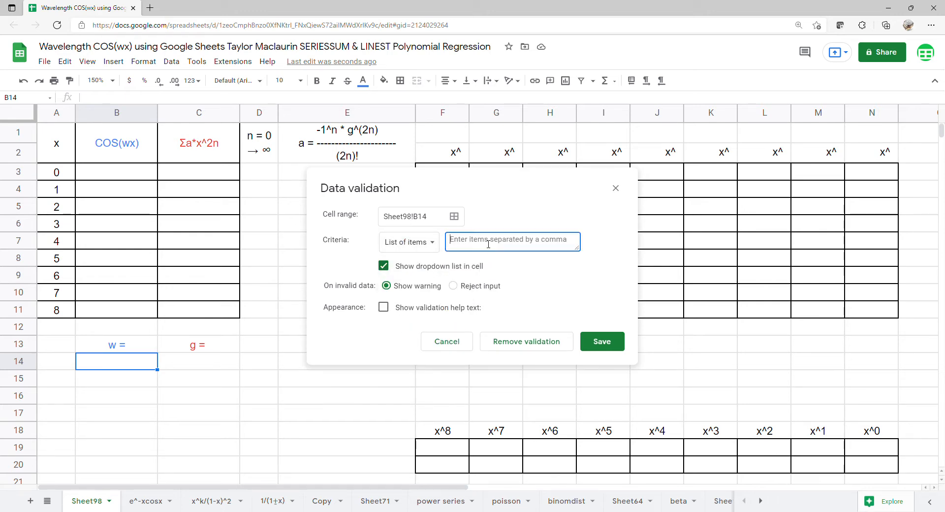
{"action": "key", "text": "ctrl+v"}
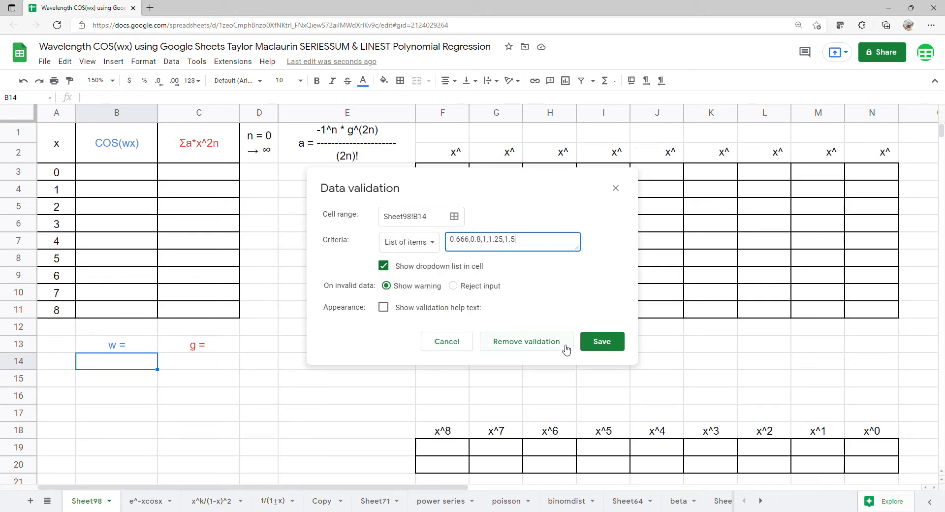
{"action": "left_click", "coordinate": [602, 342]}
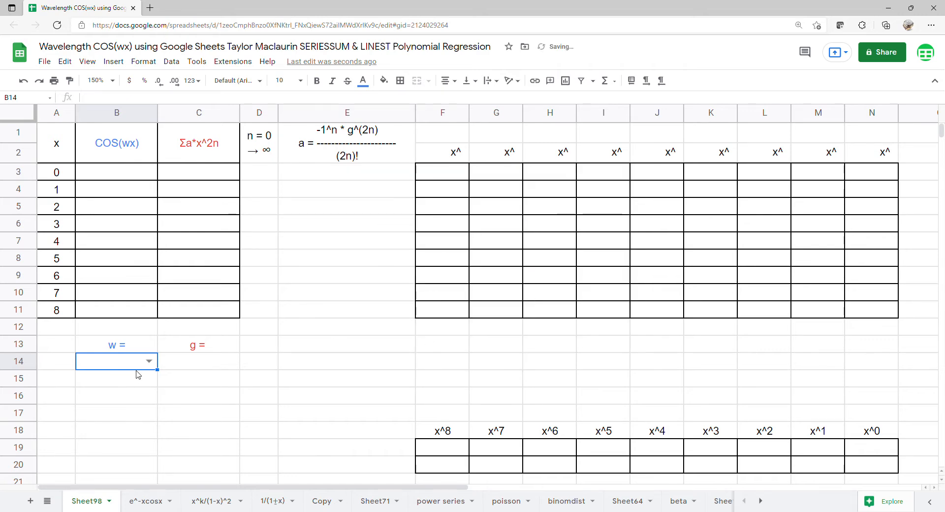
{"action": "left_click", "coordinate": [149, 361]}
{"action": "left_click", "coordinate": [132, 378]}
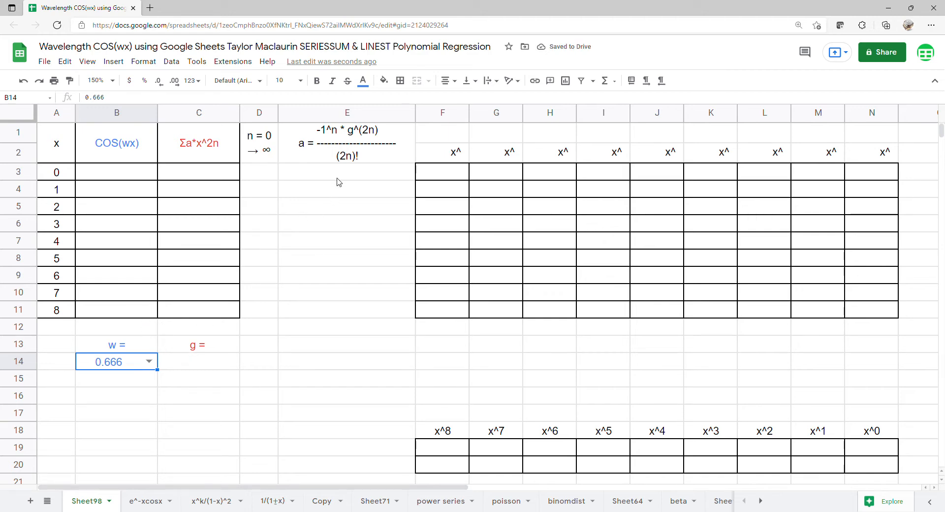
Give the g cell C14 a dropdown list of 0.666, 0.8, 1, 1.25 and 1.5, and select 0.666.
{"action": "left_click", "coordinate": [198, 368]}
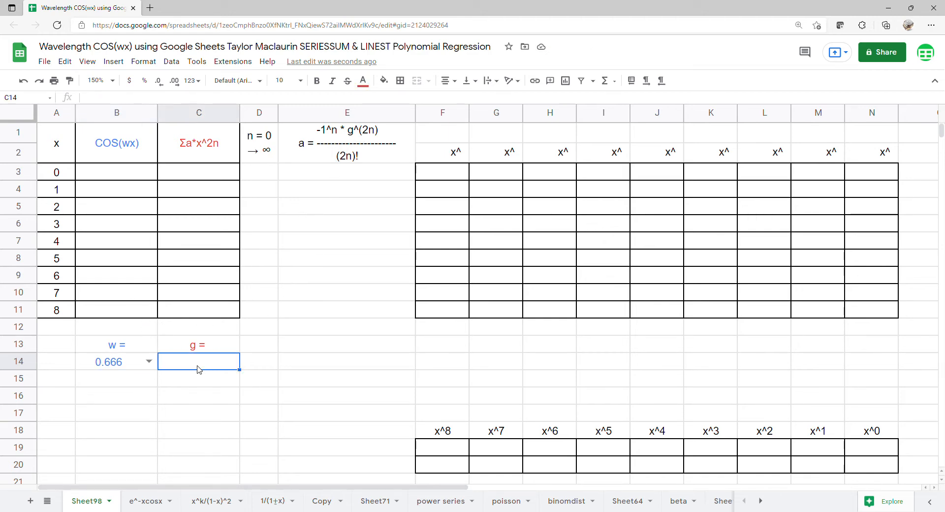
{"action": "left_click", "coordinate": [171, 66]}
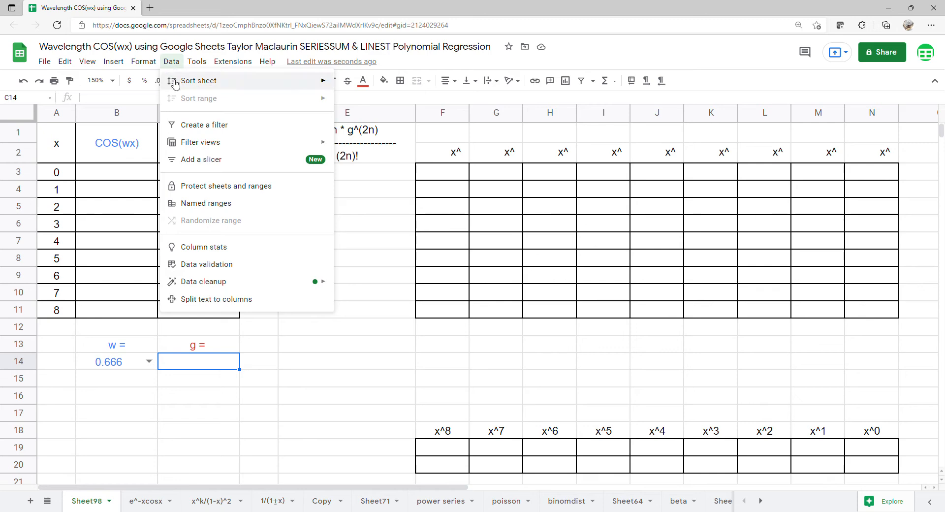
{"action": "left_click", "coordinate": [209, 261]}
{"action": "left_click", "coordinate": [423, 246]}
{"action": "left_click", "coordinate": [401, 257]}
{"action": "left_click", "coordinate": [474, 246]}
{"action": "type", "text": "0.666,0.8,1,1.25,1.5"}
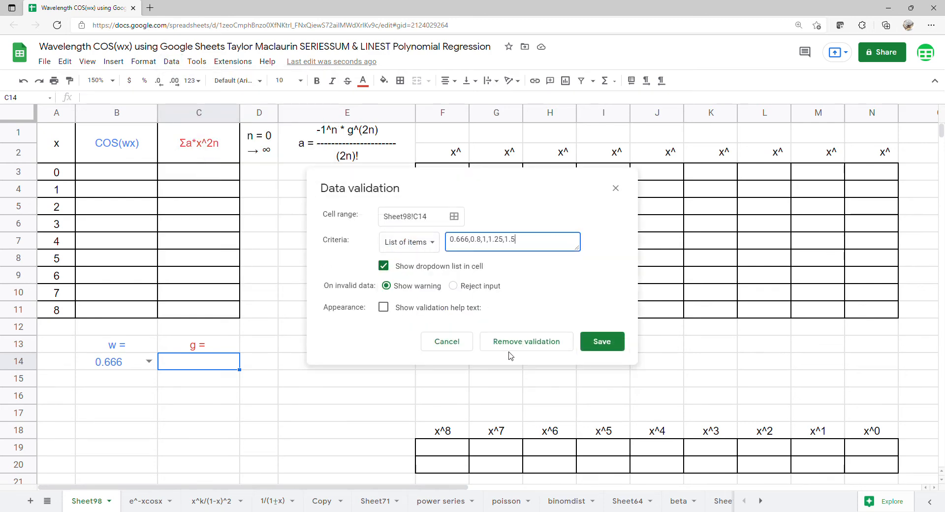
{"action": "left_click", "coordinate": [587, 344]}
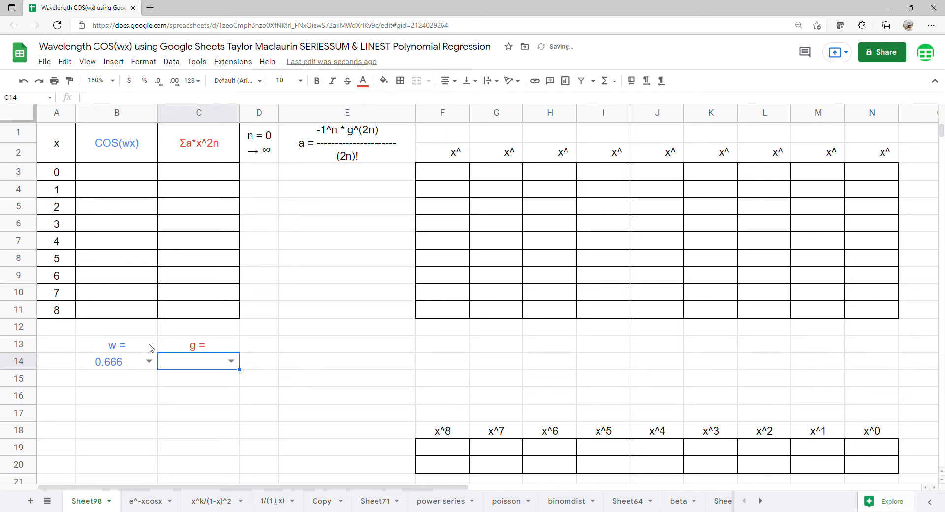
{"action": "left_click", "coordinate": [231, 361]}
{"action": "left_click", "coordinate": [215, 379]}
Fill the COS(wx) column from B3 with an ARRAYFORMULA of COS(B14*A3:A11).
{"action": "left_click", "coordinate": [106, 177]}
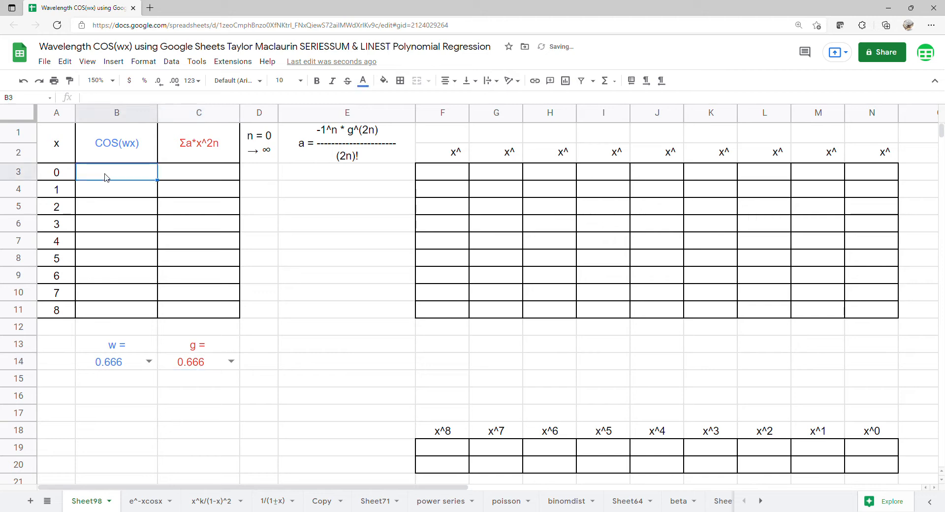
{"action": "type", "text": "=arrayf"}
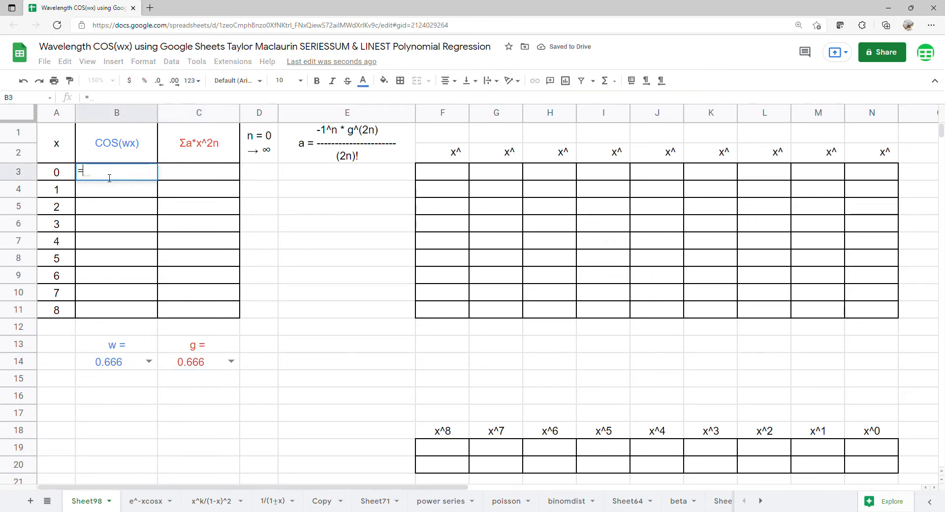
{"action": "key", "text": "Tab"}
{"action": "type", "text": "c"}
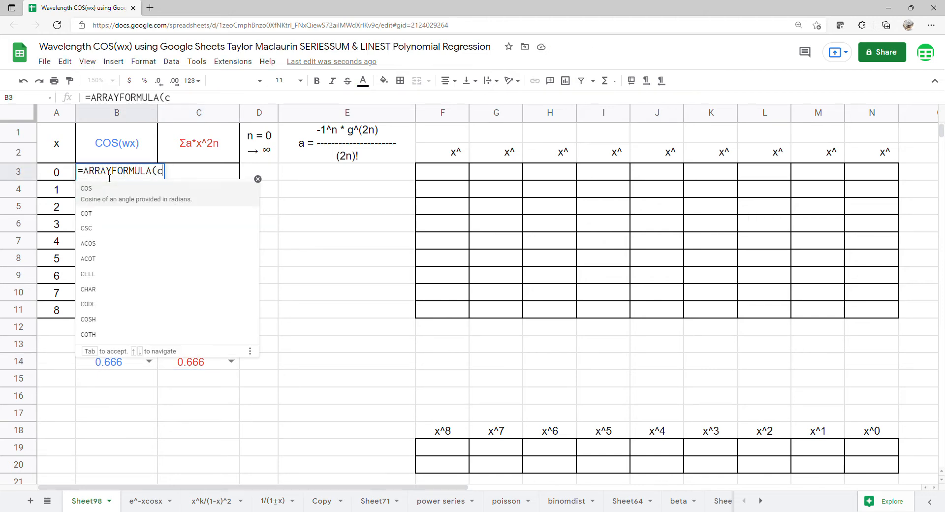
{"action": "left_click", "coordinate": [126, 196]}
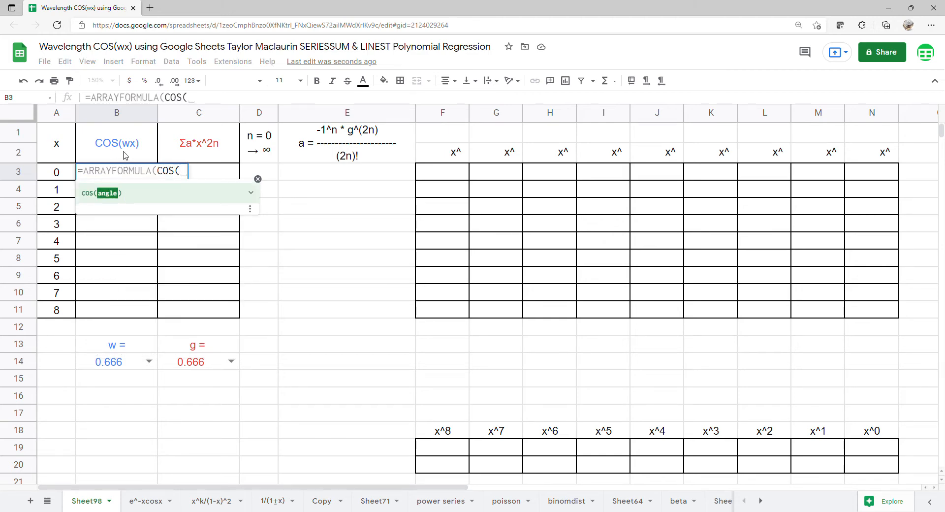
{"action": "left_click", "coordinate": [109, 363]}
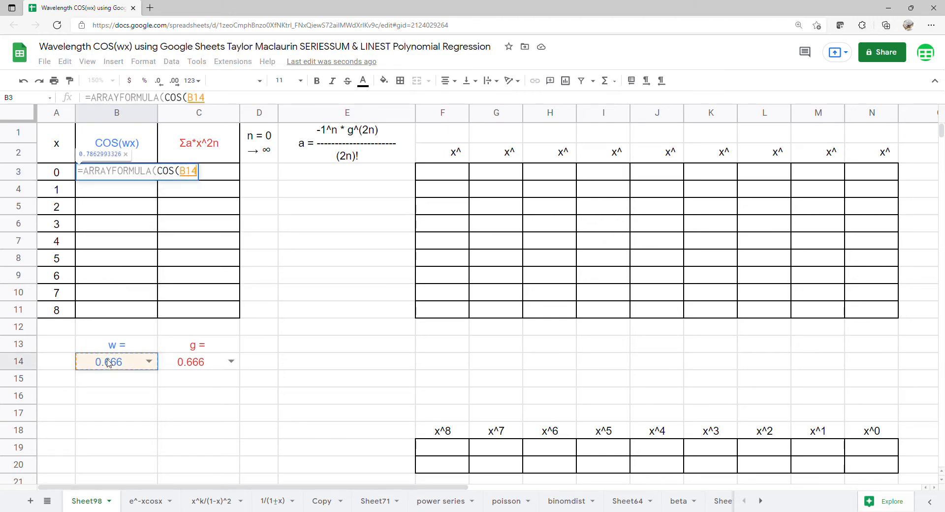
{"action": "type", "text": "*"}
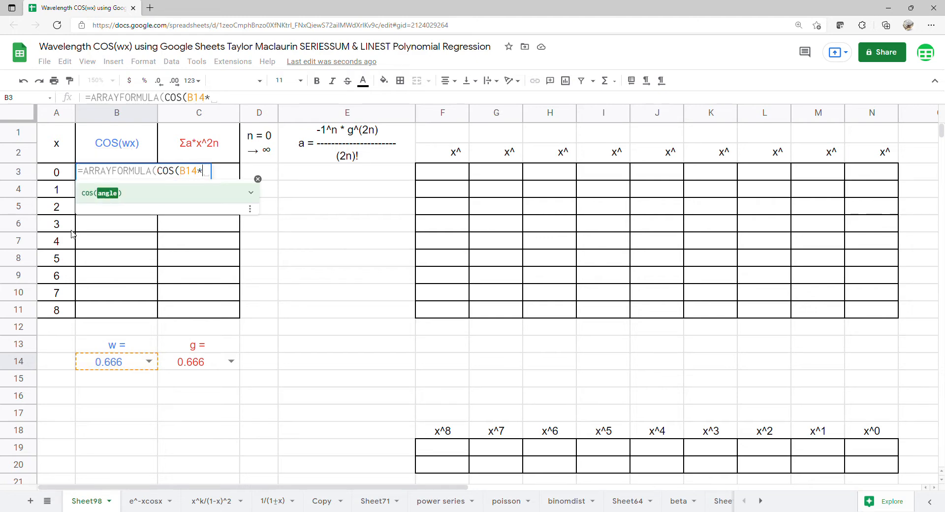
{"action": "left_click_drag", "start_coordinate": [55, 182], "coordinate": [47, 307]}
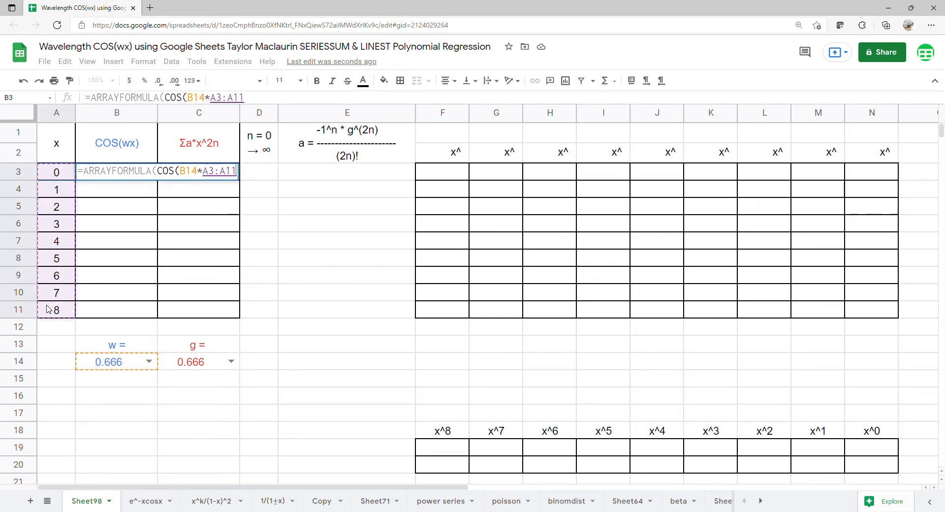
{"action": "key", "text": "Return"}
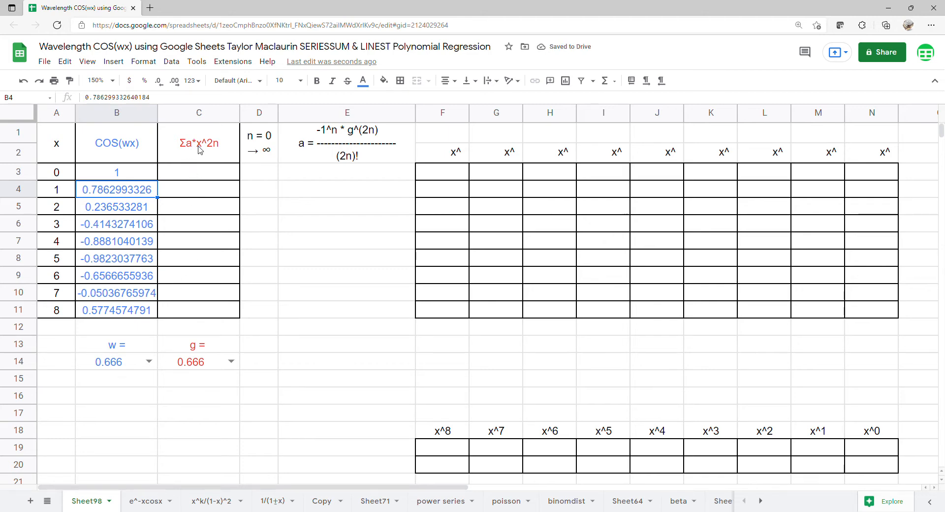
Enter 0 as the starting n value in D3.
{"action": "left_click", "coordinate": [252, 177]}
{"action": "type", "text": "0"}
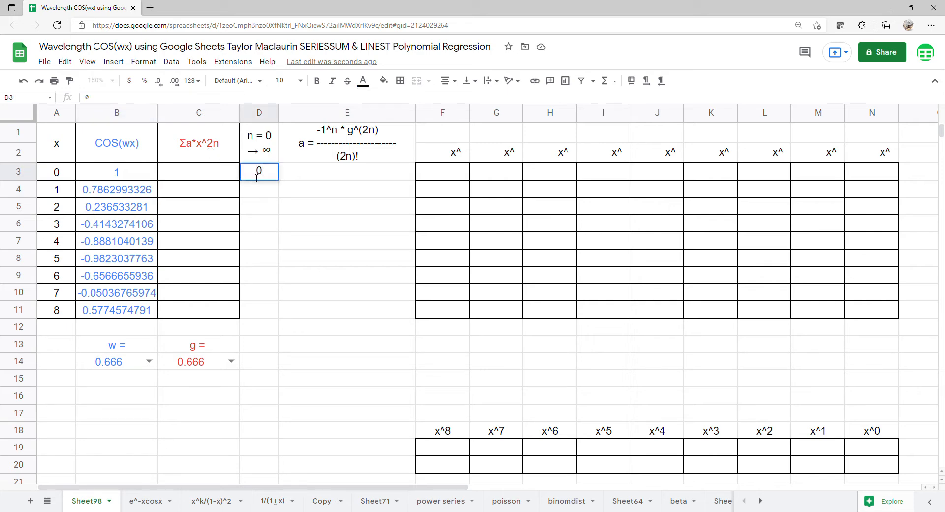
{"action": "key", "text": "Return"}
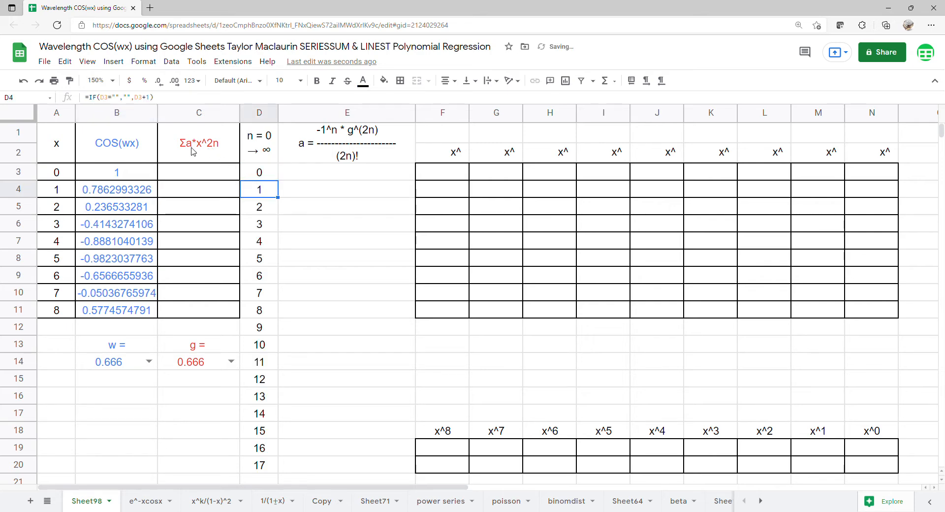
Begin an ARRAYFORMULA in E3 for coefficient a with the numerator -1^D3:D20*C14^(2*D3:D20).
{"action": "left_click", "coordinate": [294, 178]}
{"action": "type", "text": "=ARRAYFORMULA("}
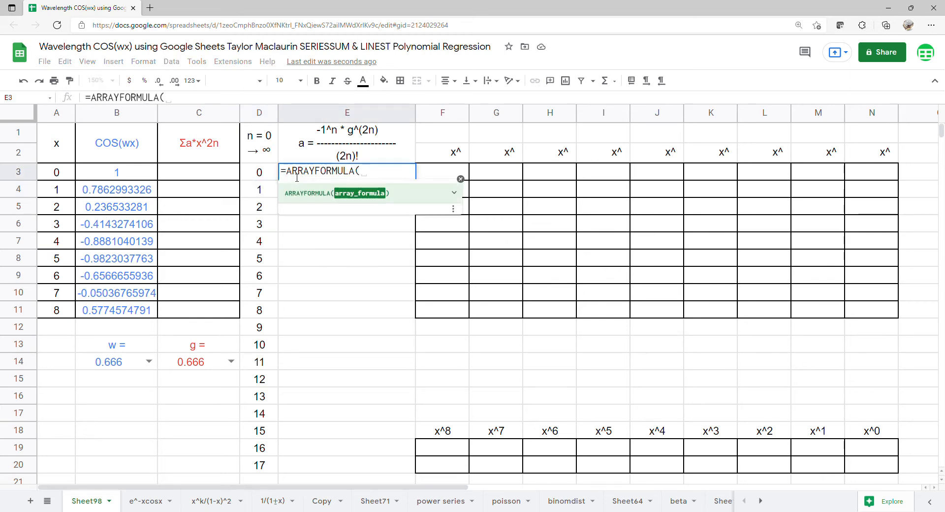
{"action": "type", "text": "-1"}
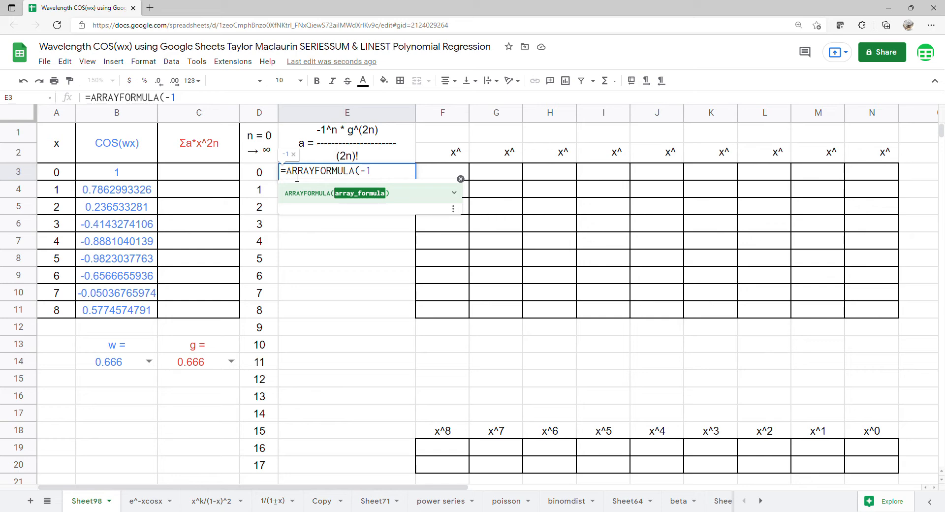
{"action": "type", "text": "^"}
{"action": "left_click_drag", "start_coordinate": [277, 177], "coordinate": [246, 456]}
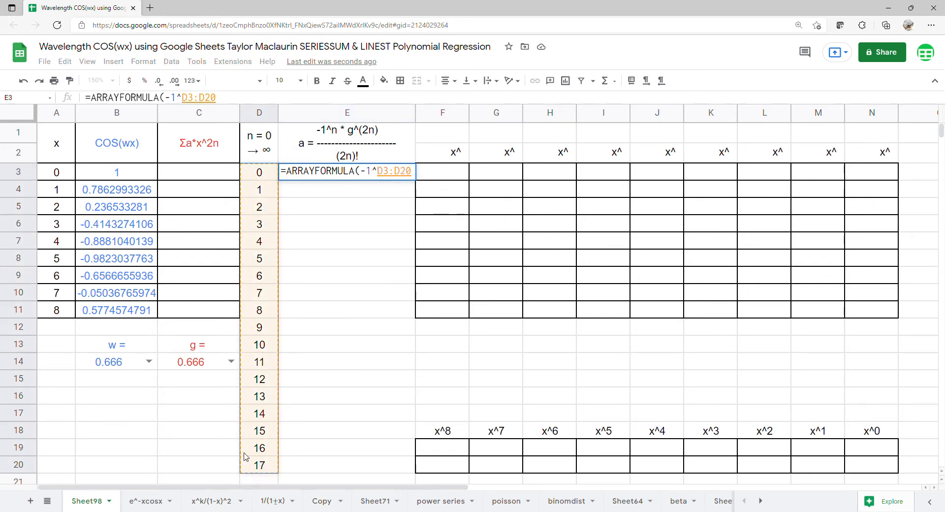
{"action": "type", "text": "*"}
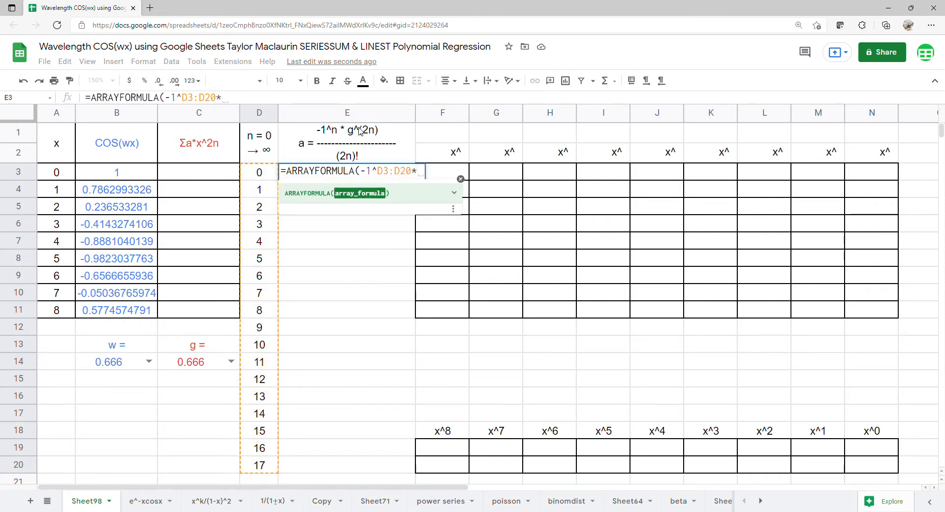
{"action": "left_click", "coordinate": [213, 368]}
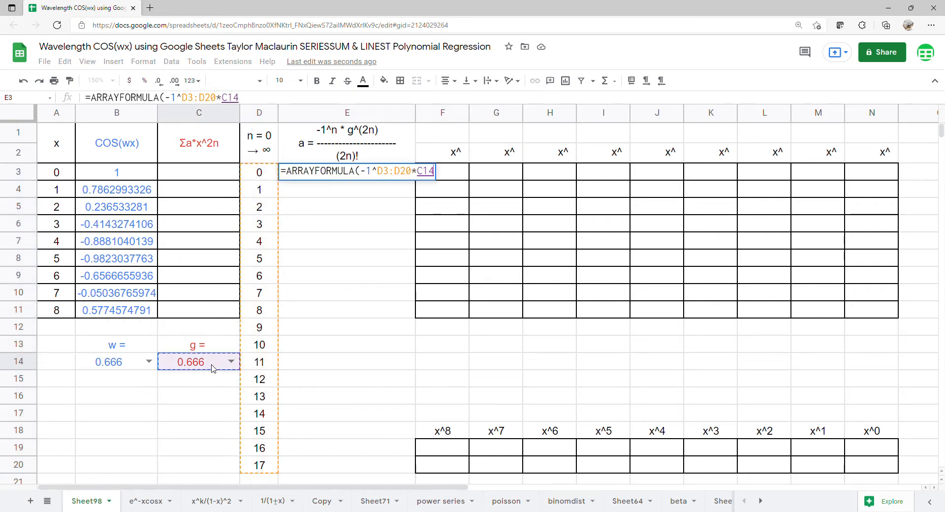
{"action": "type", "text": "^"}
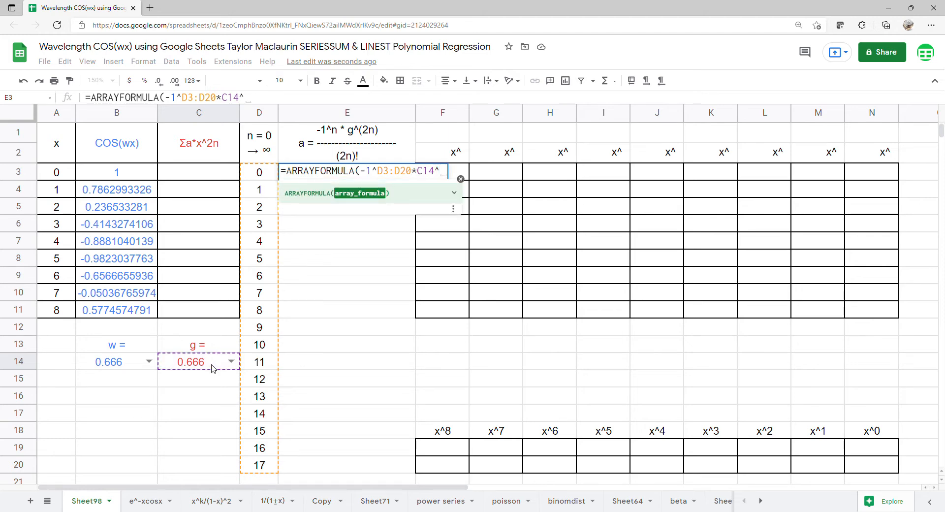
{"action": "type", "text": "(2*"}
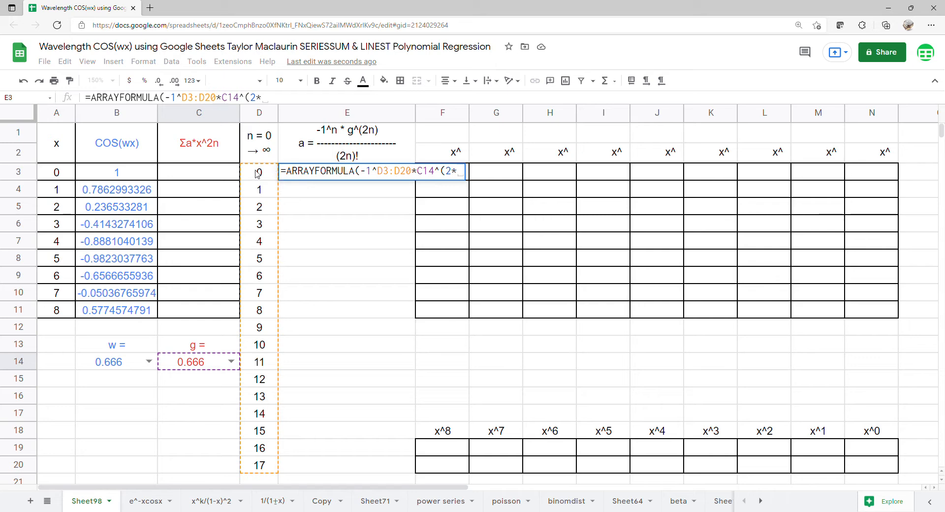
{"action": "left_click_drag", "start_coordinate": [259, 172], "coordinate": [257, 465]}
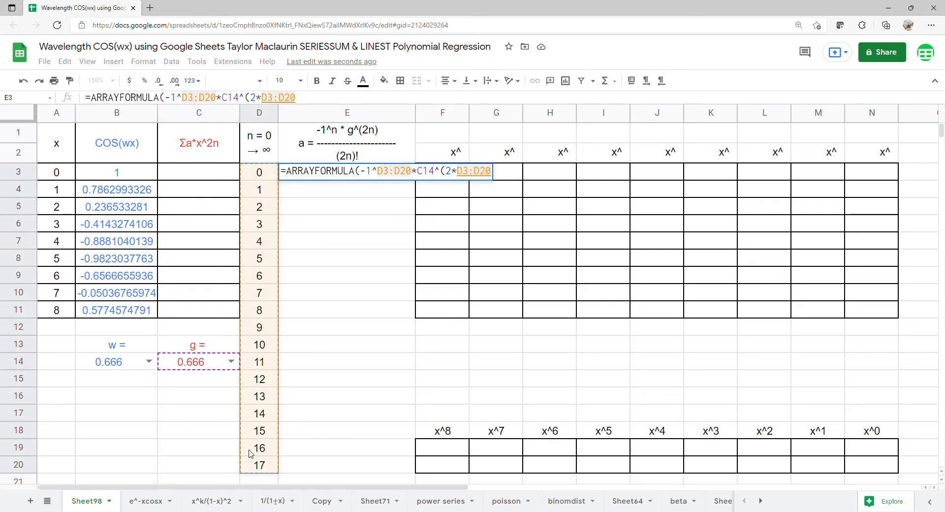
{"action": "type", "text": ")"}
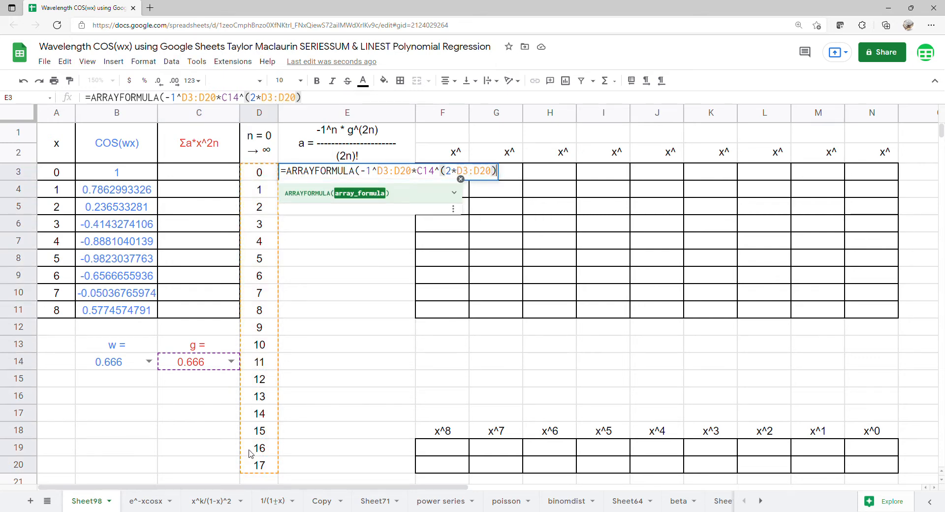
Complete the coefficient formula in E3 by dividing the numerator by FACT(2*D3:D20).
{"action": "type", "text": "/"}
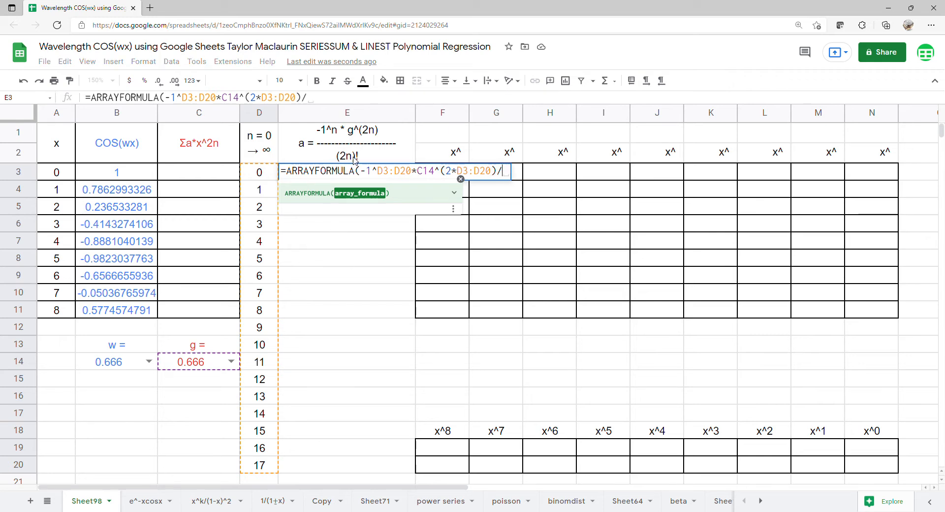
{"action": "type", "text": "fa"}
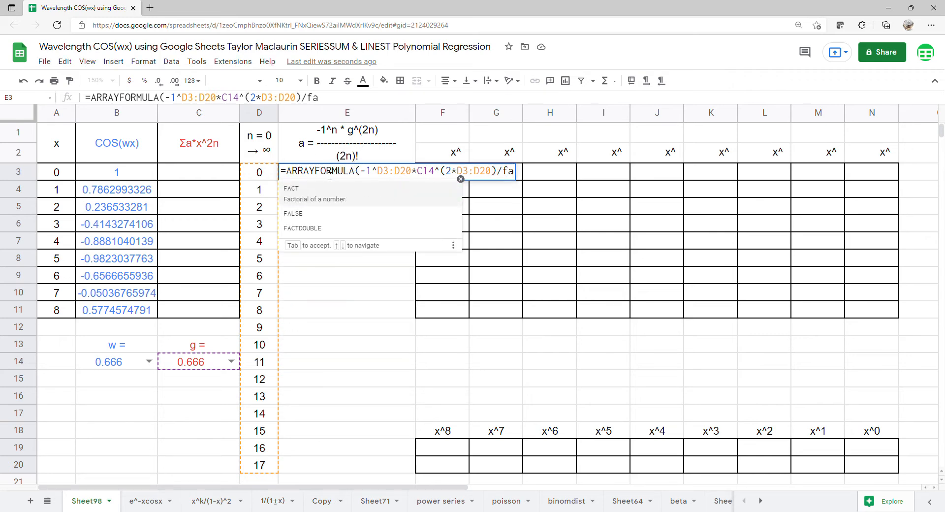
{"action": "left_click", "coordinate": [321, 197]}
{"action": "type", "text": "2*"}
{"action": "left_click_drag", "start_coordinate": [258, 172], "coordinate": [263, 464]}
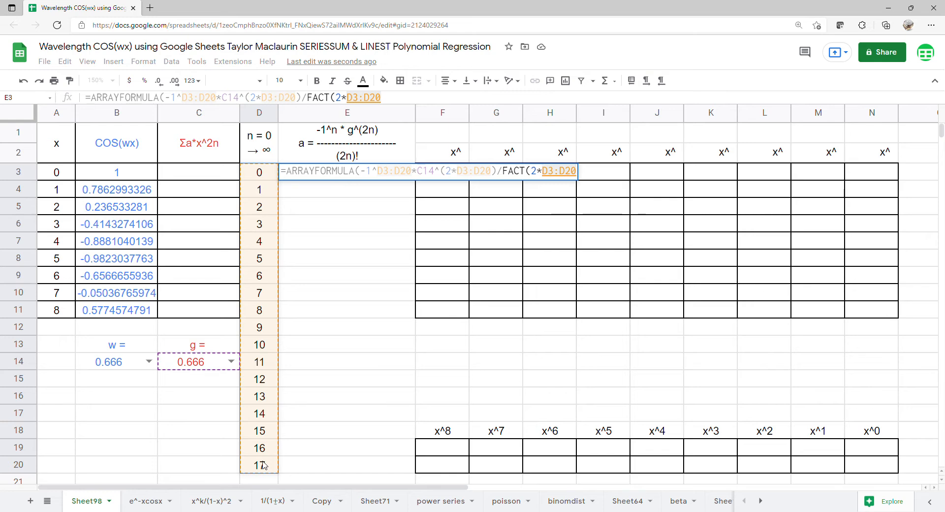
{"action": "key", "text": "Return"}
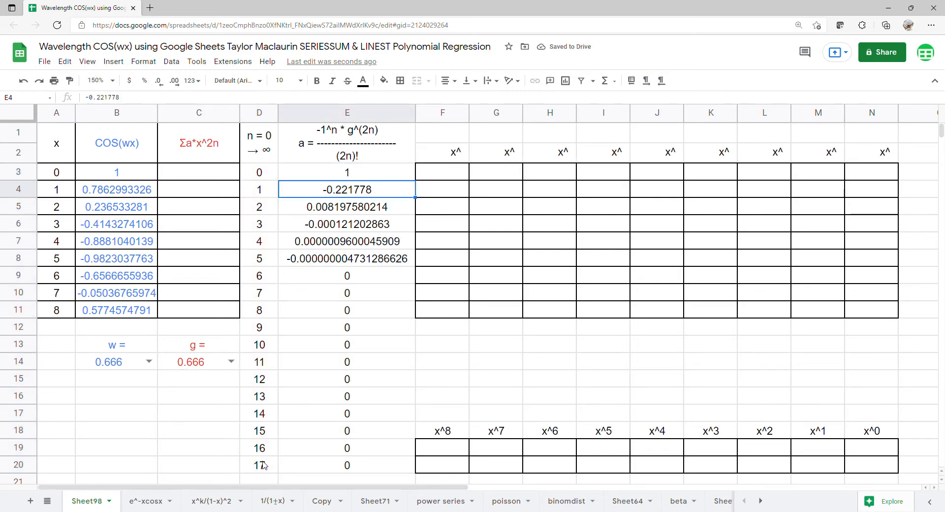
Begin an ARRAYFORMULA in C3 containing SERIESSUM, with A3:A11 as its x argument.
{"action": "left_click", "coordinate": [176, 176]}
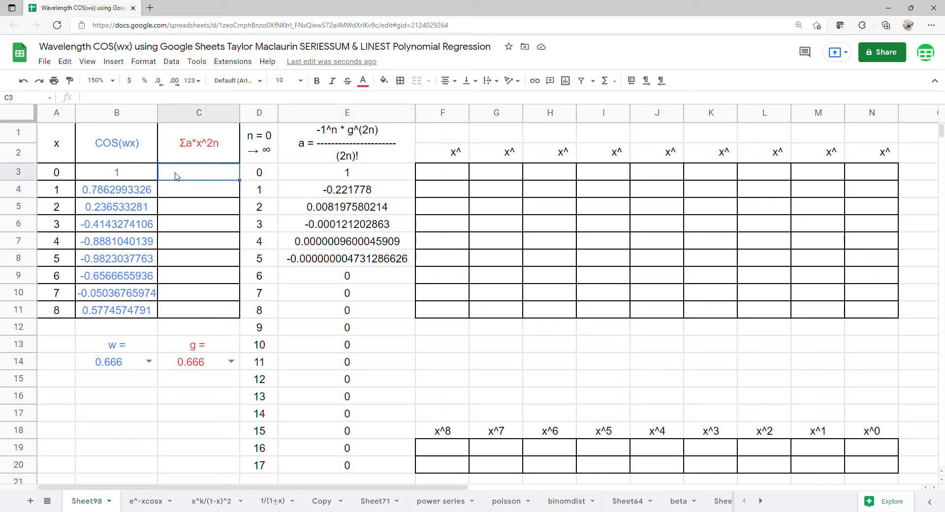
{"action": "type", "text": "=arr"}
{"action": "key", "text": "Tab"}
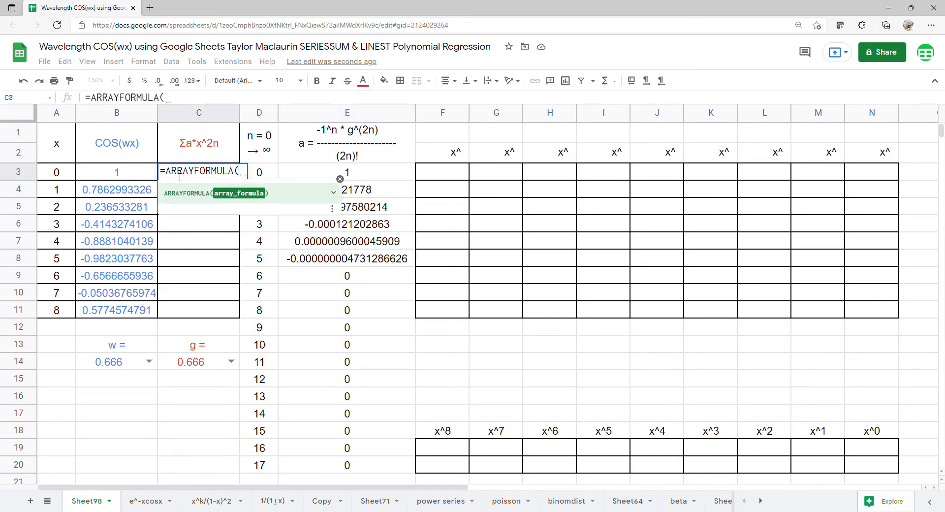
{"action": "type", "text": "sa"}
{"action": "key", "text": "BackSpace"}
{"action": "type", "text": "er"}
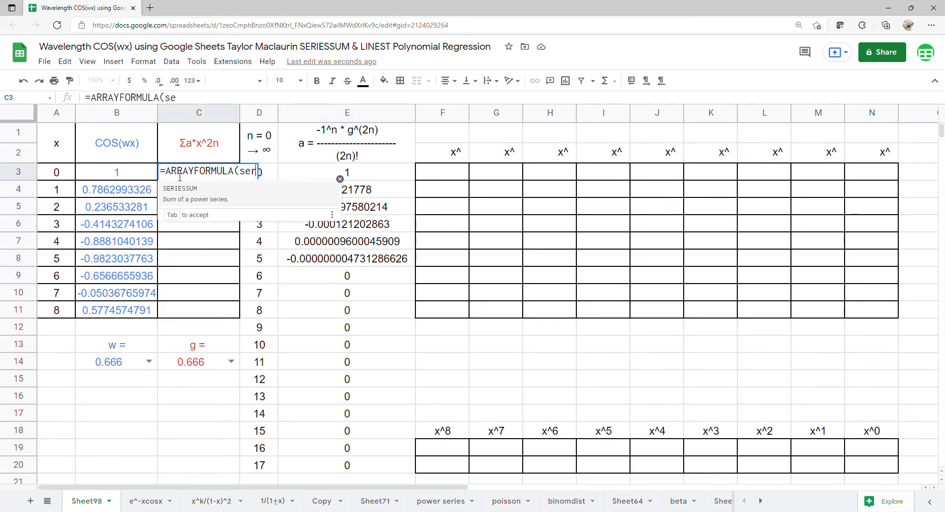
{"action": "key", "text": "Tab"}
{"action": "left_click_drag", "start_coordinate": [52, 175], "coordinate": [54, 322]}
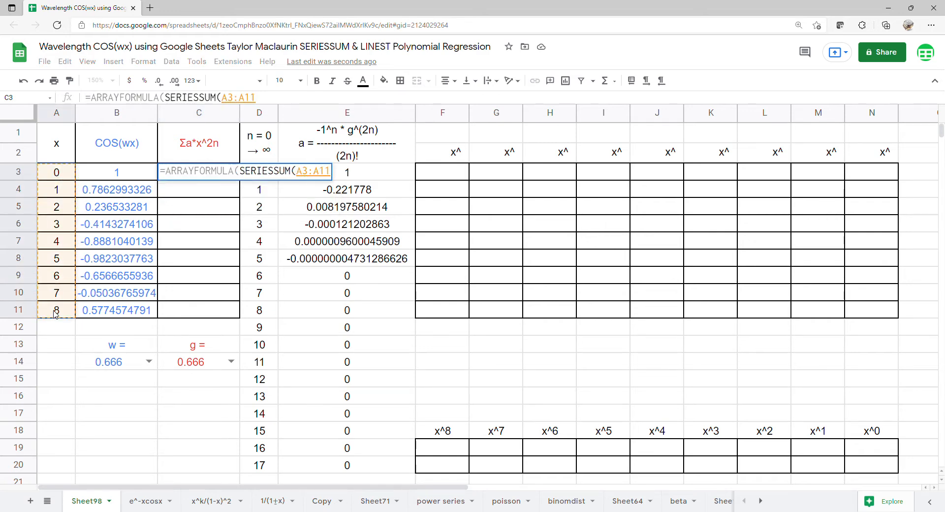
Complete the SERIESSUM formula in C3 with n as 0, m as 2 and coefficients E3:E20.
{"action": "type", "text": ","}
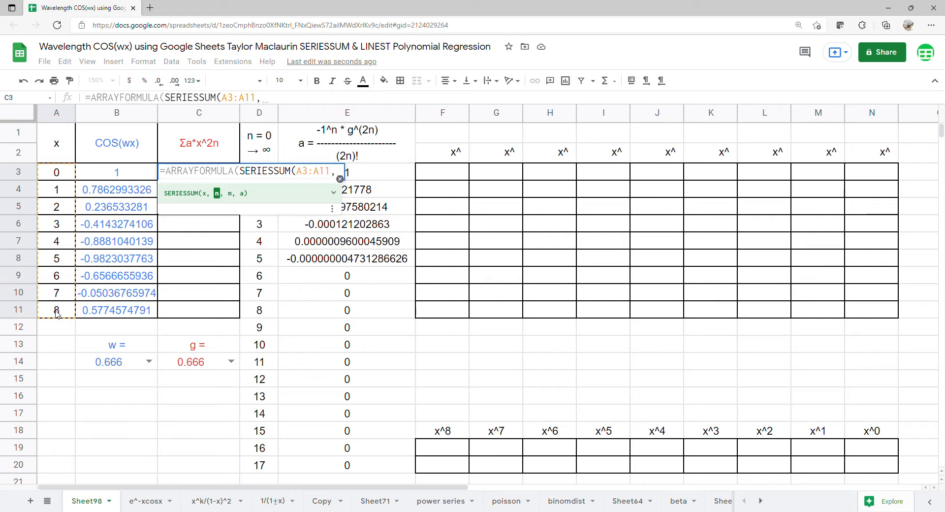
{"action": "type", "text": "0,2"}
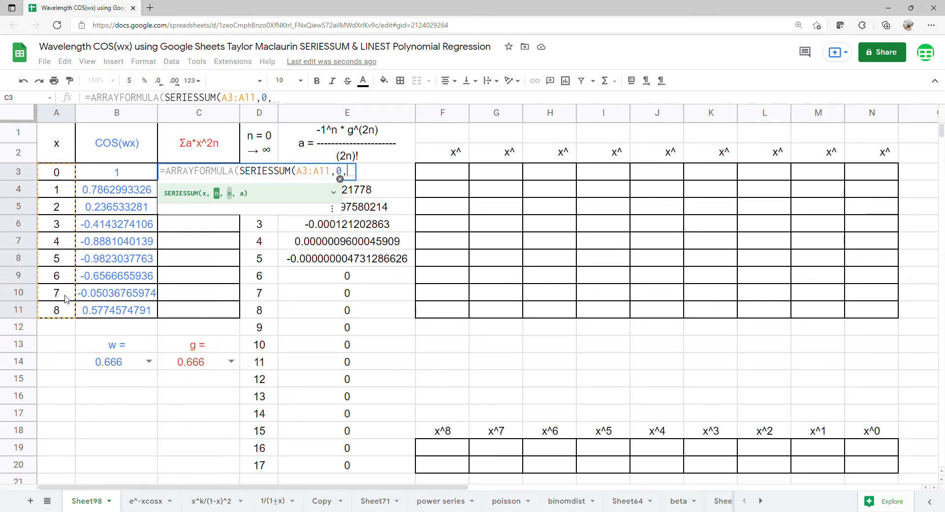
{"action": "type", "text": ","}
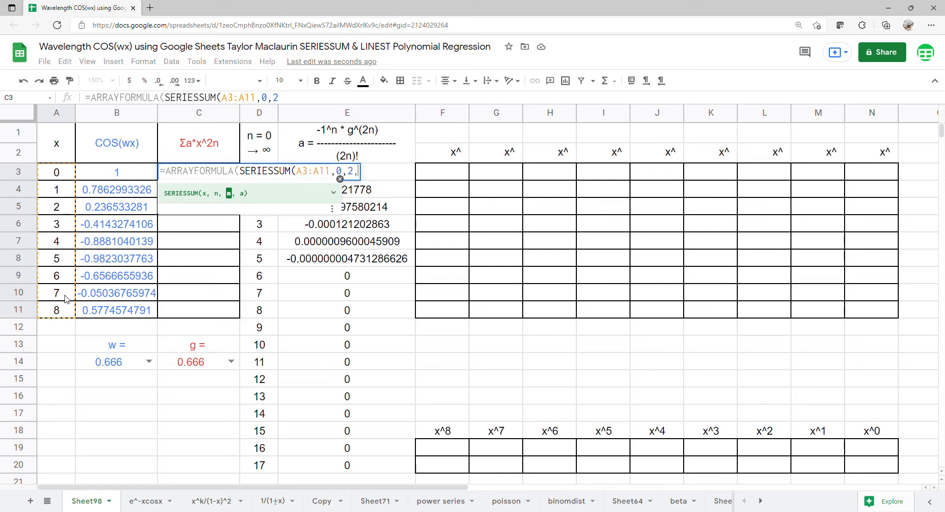
{"action": "left_click_drag", "start_coordinate": [404, 175], "coordinate": [370, 467]}
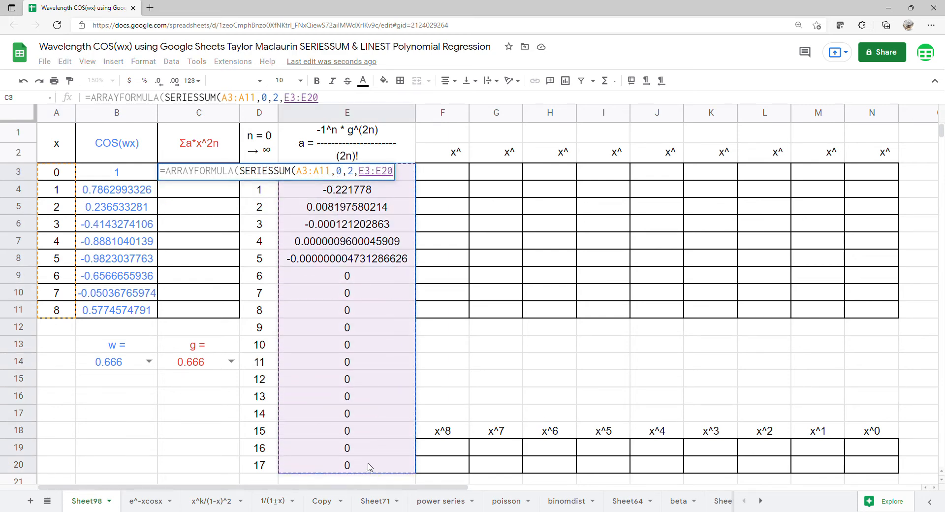
{"action": "key", "text": "Return"}
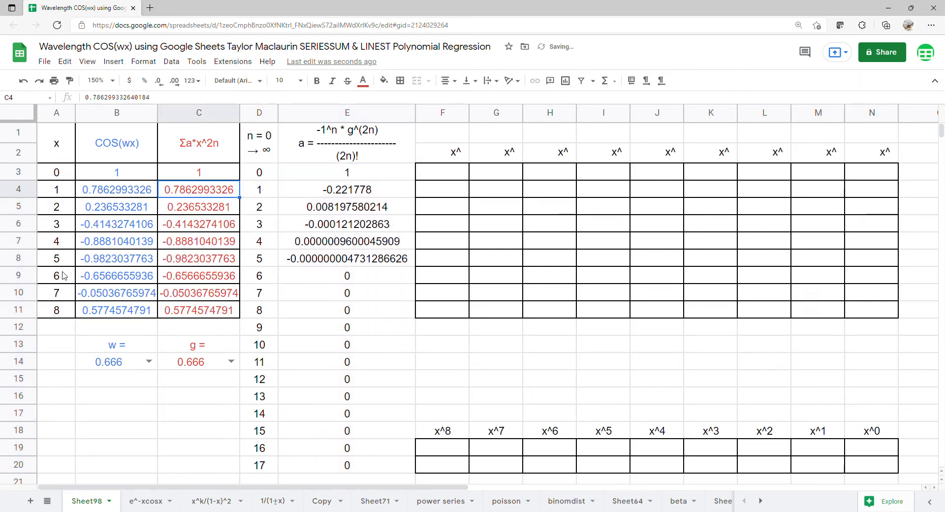
Insert a chart from A1:C11 and make it a scatter chart of COS(wx) and Σa*x^2n against x.
{"action": "left_click_drag", "start_coordinate": [51, 131], "coordinate": [191, 315]}
{"action": "left_click", "coordinate": [122, 63]}
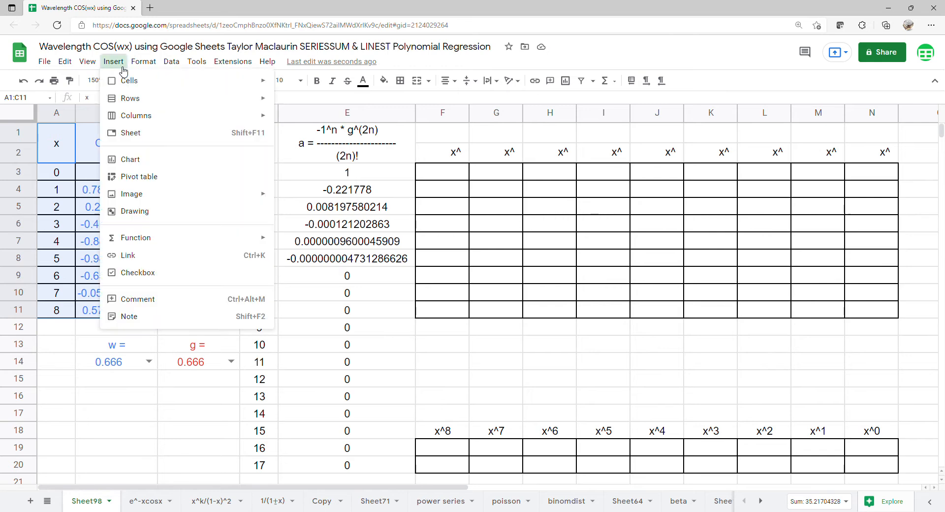
{"action": "left_click", "coordinate": [131, 159]}
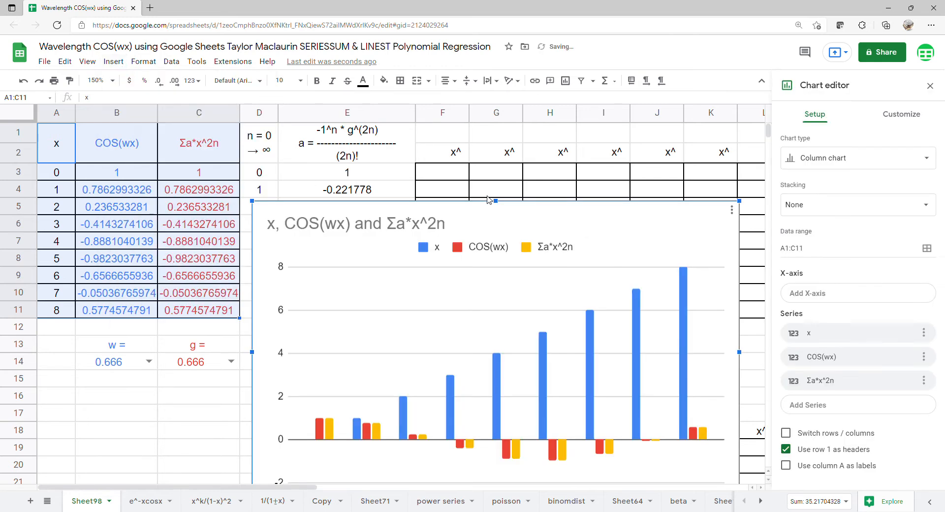
{"action": "left_click", "coordinate": [896, 158]}
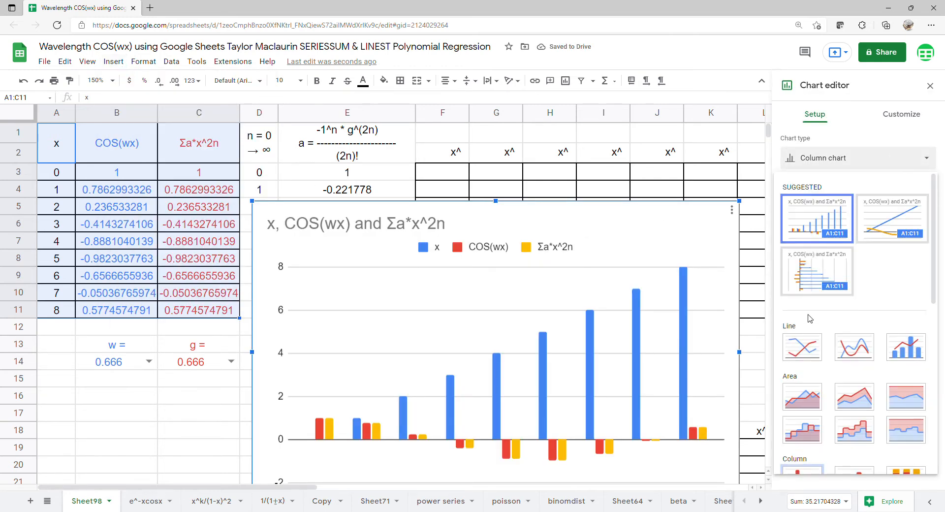
{"action": "scroll", "coordinate": [829, 384], "scroll_direction": "down", "scroll_amount": 1}
{"action": "scroll", "coordinate": [828, 384], "scroll_direction": "down", "scroll_amount": 3}
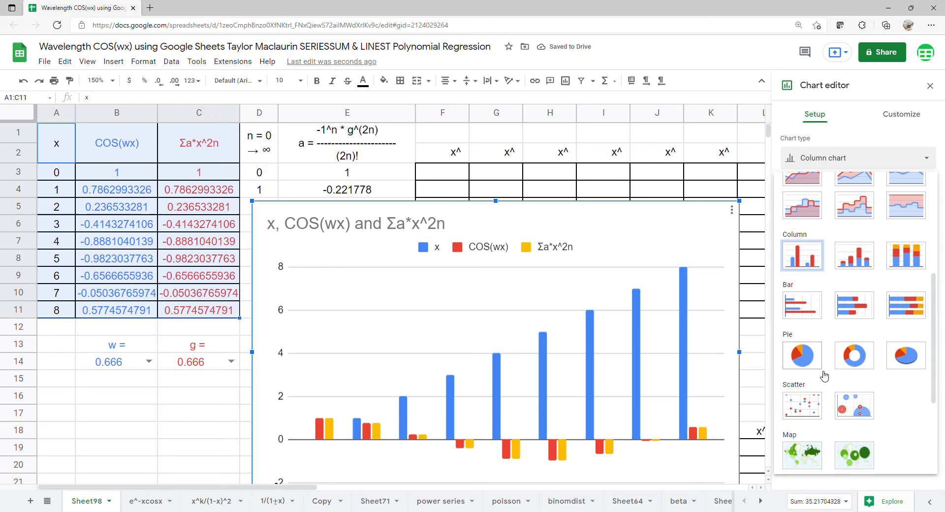
{"action": "left_click", "coordinate": [805, 408]}
{"action": "left_click", "coordinate": [786, 418]}
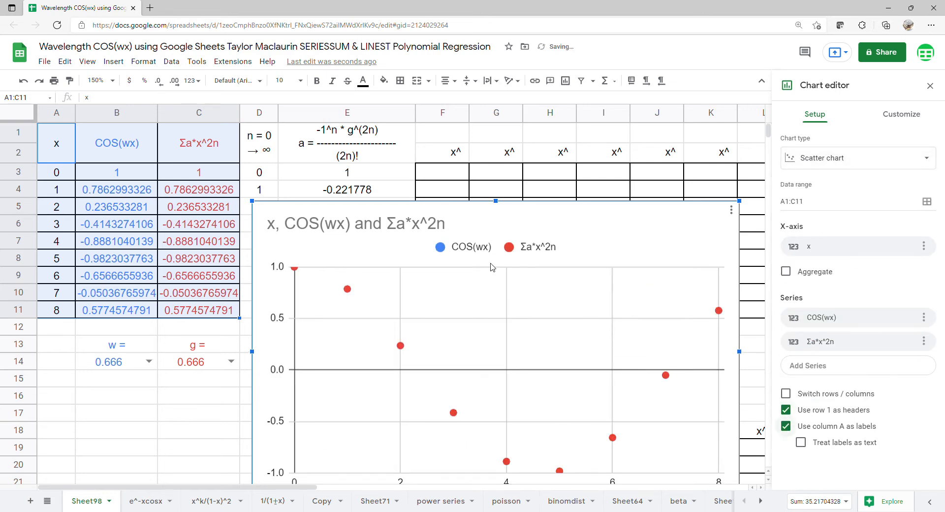
Delete the title text of the scatter chart.
{"action": "left_click", "coordinate": [436, 223]}
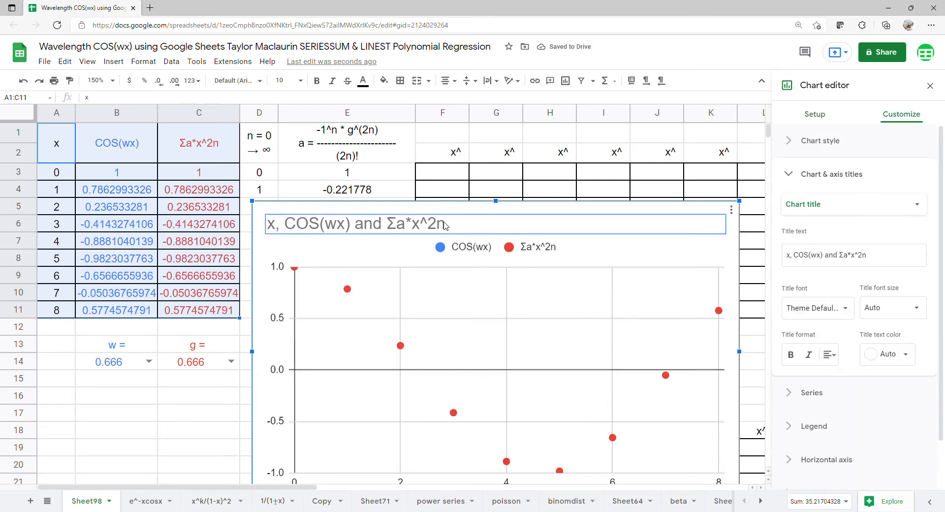
{"action": "left_click", "coordinate": [449, 226]}
{"action": "key", "text": "BackSpace"}
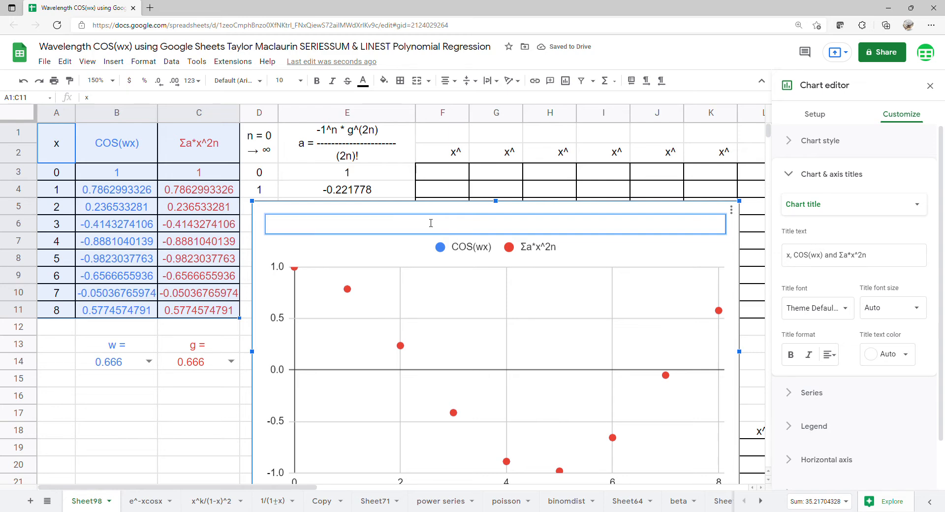
{"action": "left_click", "coordinate": [468, 284]}
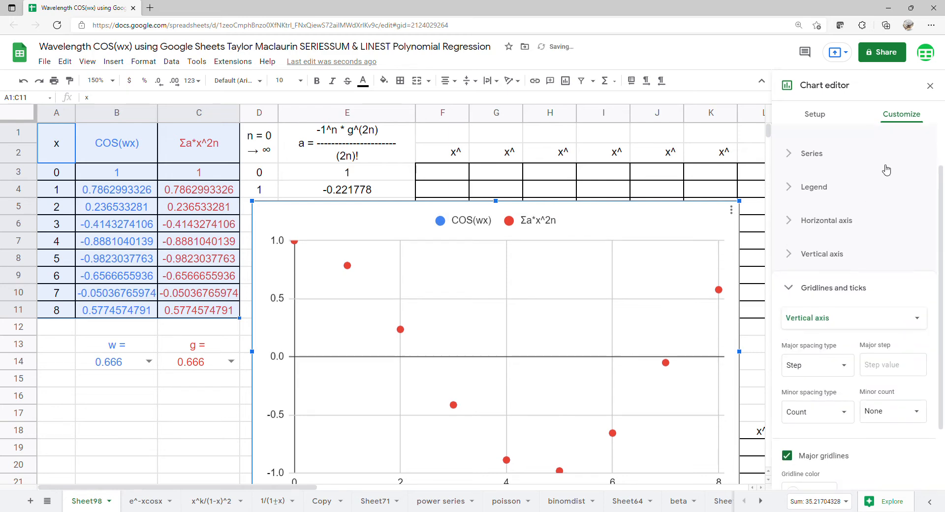
Add a polynomial trendline of degree 8 to the chart's series.
{"action": "left_click", "coordinate": [852, 164]}
{"action": "left_click", "coordinate": [818, 415]}
{"action": "scroll", "coordinate": [837, 344], "scroll_direction": "down", "scroll_amount": 3}
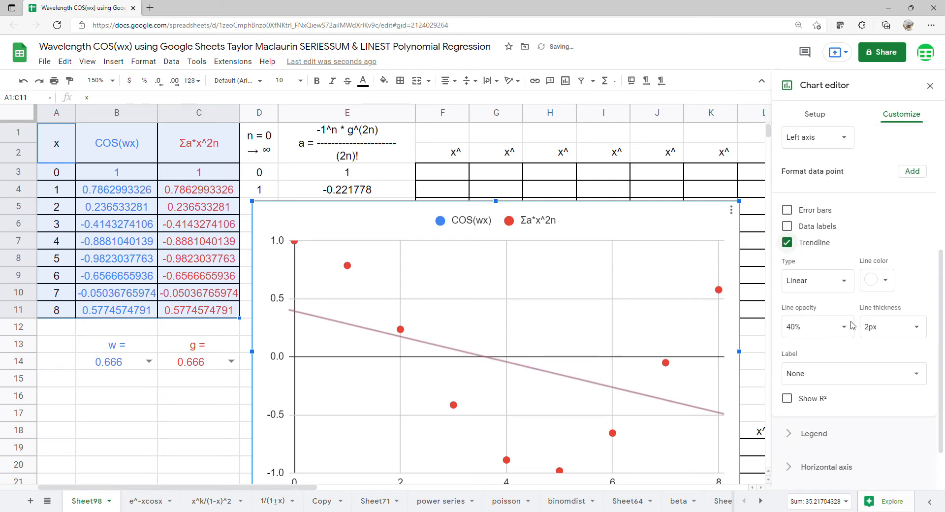
{"action": "left_click", "coordinate": [854, 281]}
{"action": "left_click", "coordinate": [821, 315]}
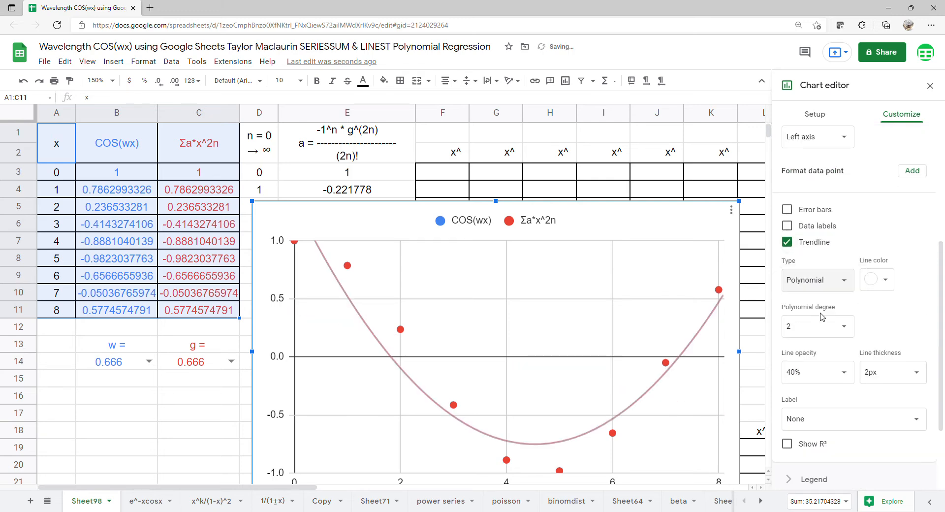
{"action": "left_click", "coordinate": [841, 334]}
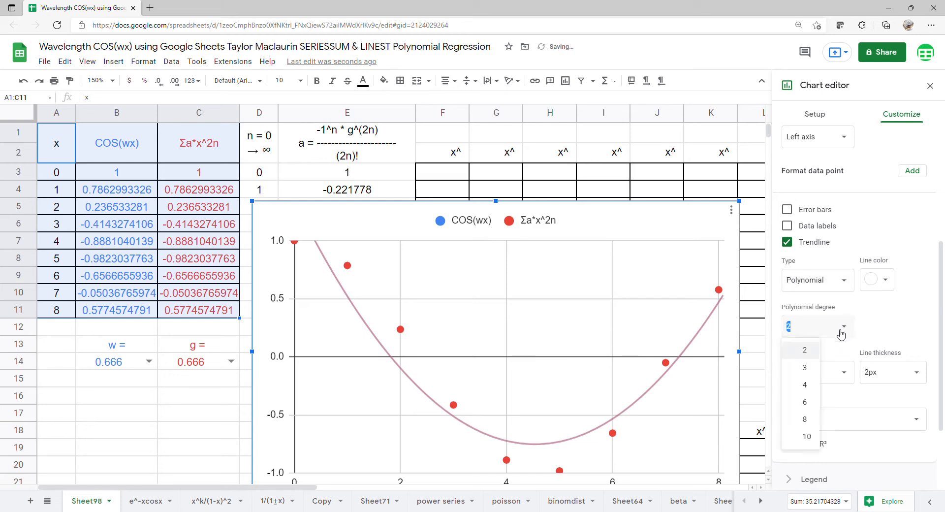
{"action": "left_click", "coordinate": [812, 419]}
Label the trendlines with their equations.
{"action": "scroll", "coordinate": [844, 362], "scroll_direction": "down", "scroll_amount": 2}
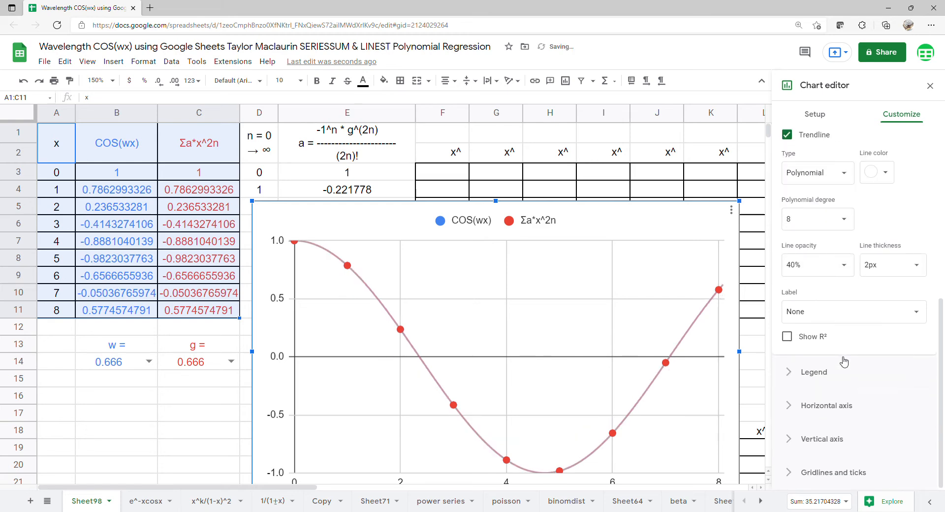
{"action": "left_click", "coordinate": [859, 323]}
{"action": "left_click", "coordinate": [841, 344]}
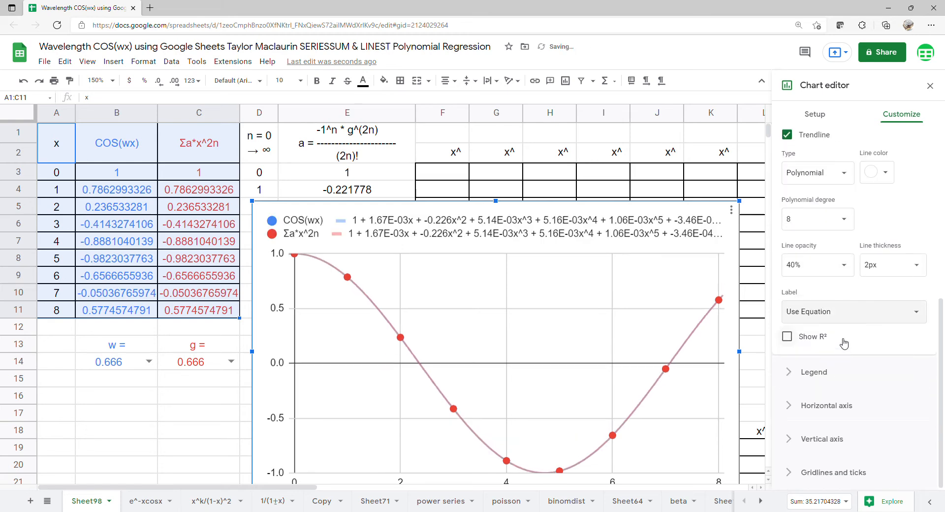
Place the chart legend at the bottom and close the chart editor.
{"action": "left_click", "coordinate": [818, 375]}
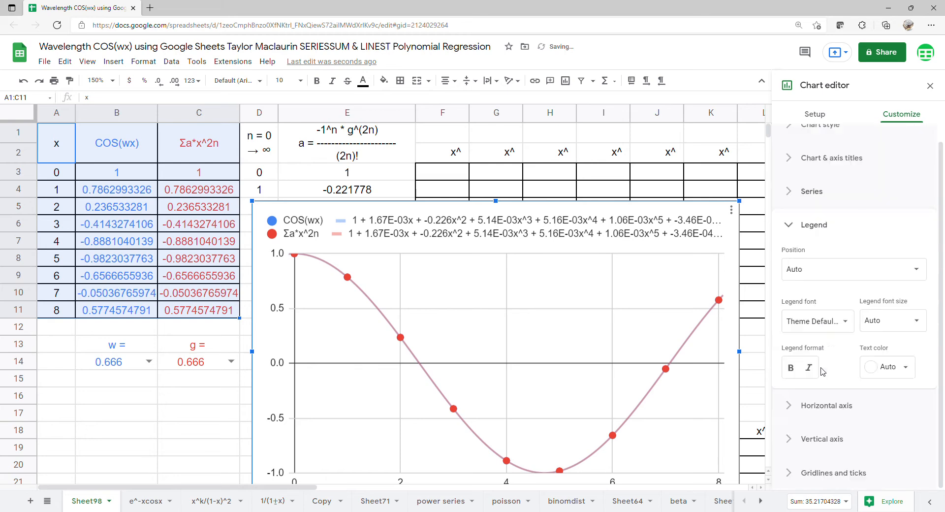
{"action": "left_click", "coordinate": [837, 278]}
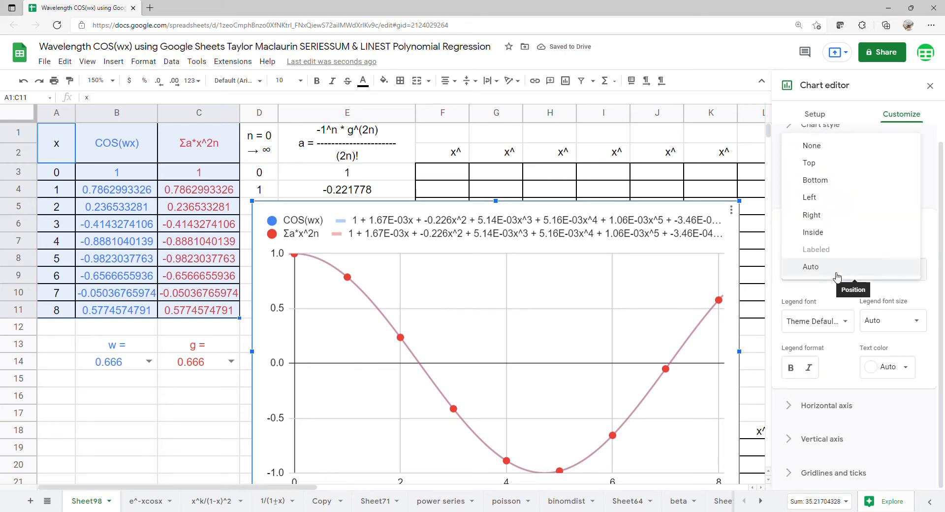
{"action": "left_click", "coordinate": [832, 180]}
{"action": "left_click", "coordinate": [930, 85]}
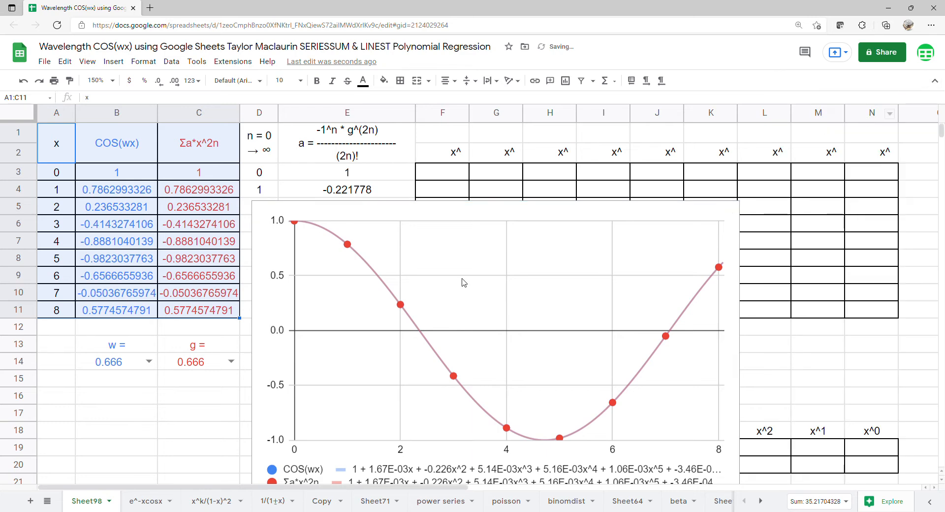
Widen the chart until the full trendline equations fit, trim its height slightly, and place it just beyond column N.
{"action": "left_click_drag", "start_coordinate": [411, 340], "coordinate": [413, 248]}
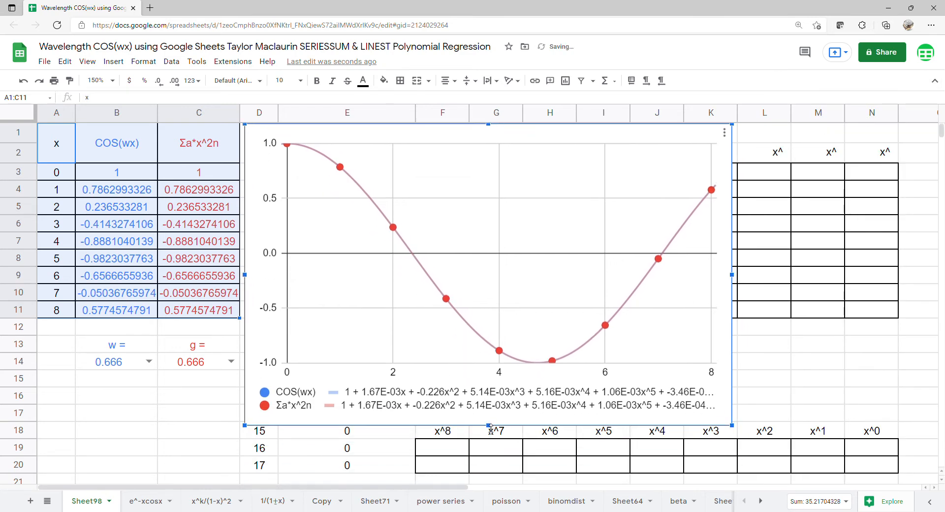
{"action": "left_click_drag", "start_coordinate": [491, 428], "coordinate": [491, 424]}
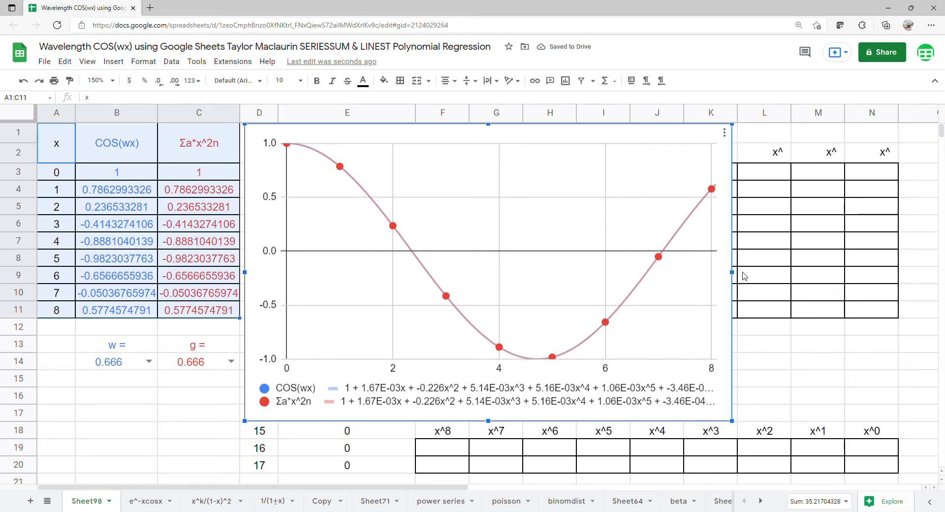
{"action": "left_click_drag", "start_coordinate": [732, 272], "coordinate": [902, 285]}
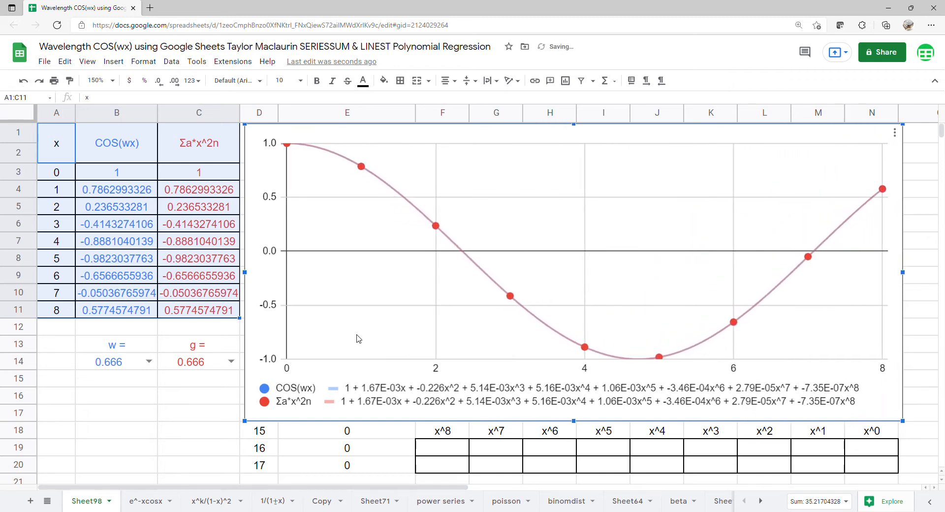
{"action": "left_click_drag", "start_coordinate": [262, 292], "coordinate": [931, 298]}
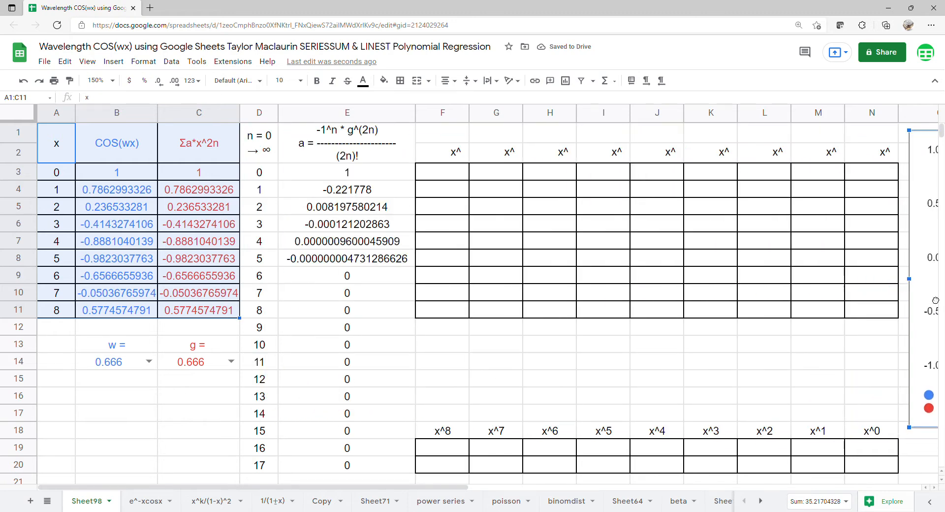
Fill the exponent row from F1 with a TRANSPOSE of D3:D11.
{"action": "left_click", "coordinate": [461, 141]}
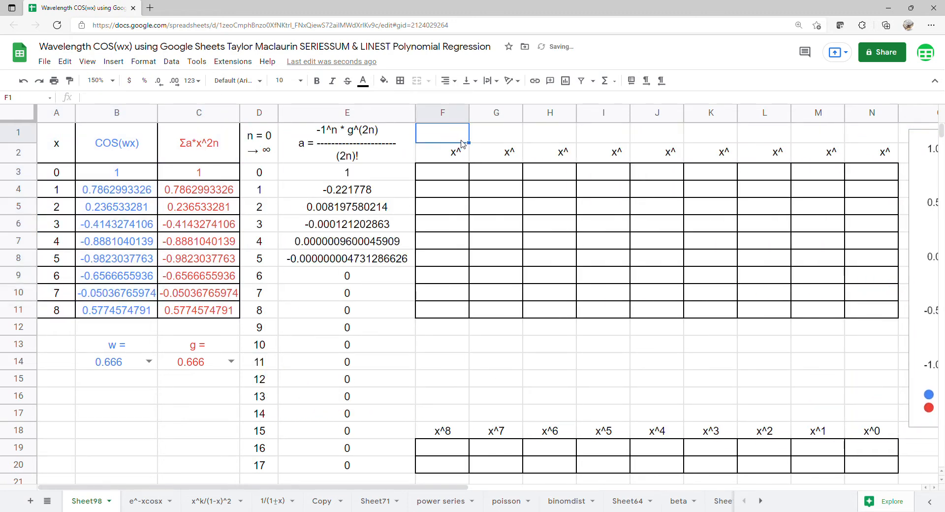
{"action": "type", "text": "=tra"}
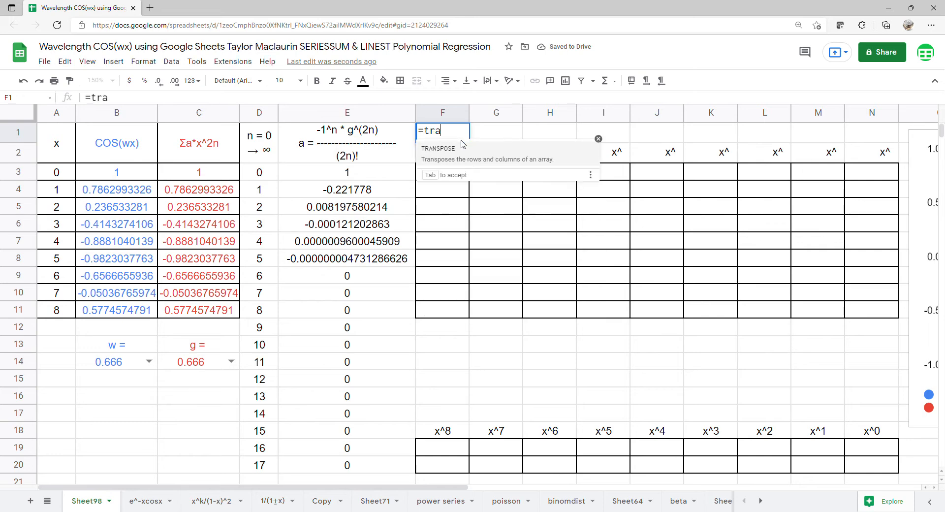
{"action": "key", "text": "Tab"}
{"action": "left_click_drag", "start_coordinate": [251, 168], "coordinate": [262, 312]}
{"action": "key", "text": "Return"}
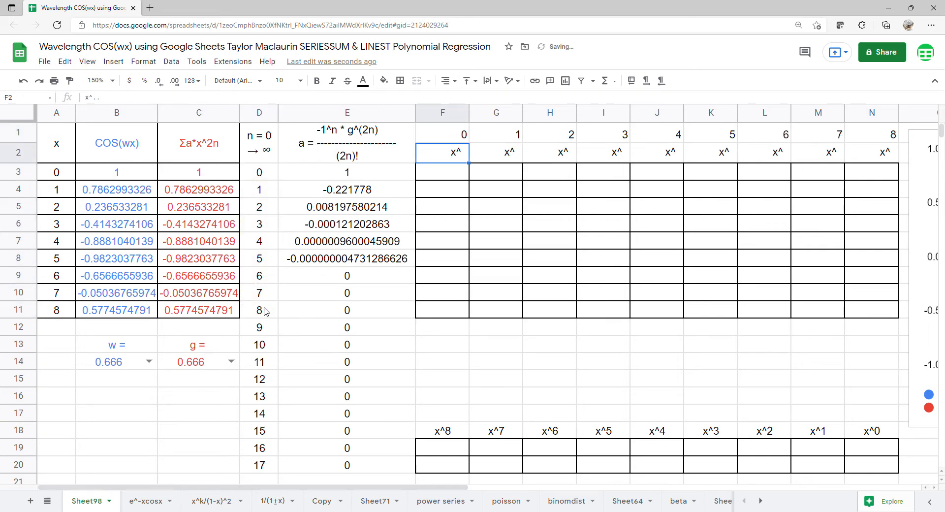
Fill the powers table from F3 with an ARRAYFORMULA raising D3:D11 to the exponents in F1:N1.
{"action": "left_click", "coordinate": [436, 171]}
{"action": "type", "text": "=arr"}
{"action": "key", "text": "Tab"}
{"action": "type", "text": "ar"}
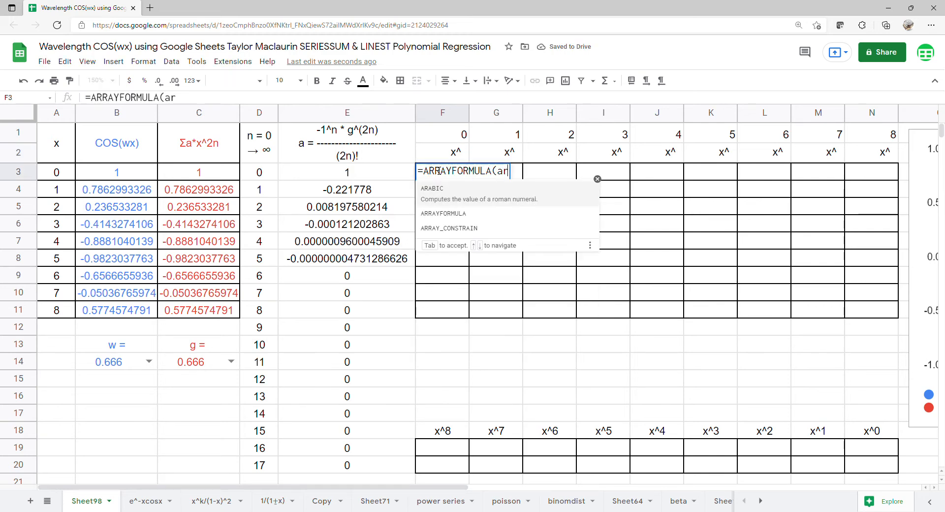
{"action": "type", "text": "r"}
{"action": "key", "text": "Tab"}
{"action": "left_click_drag", "start_coordinate": [260, 172], "coordinate": [262, 315]}
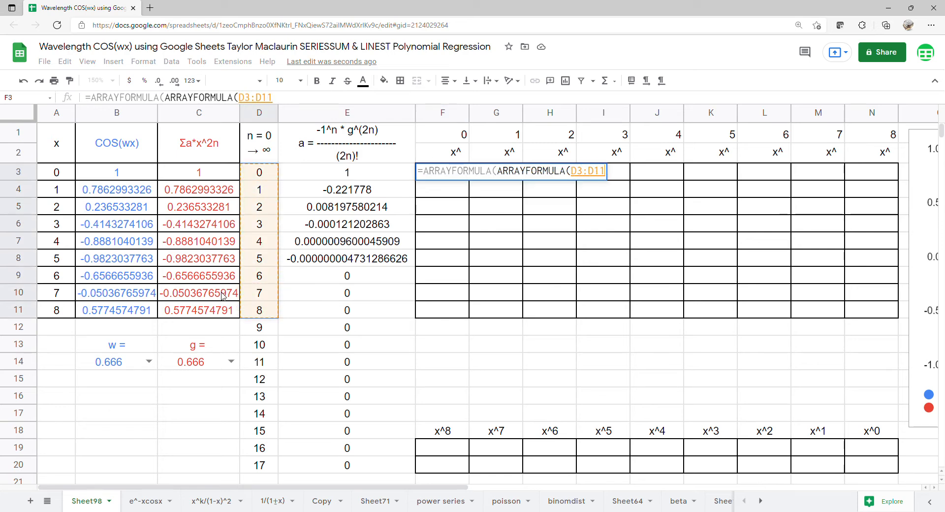
{"action": "type", "text": "^"}
{"action": "left_click_drag", "start_coordinate": [460, 134], "coordinate": [853, 132]}
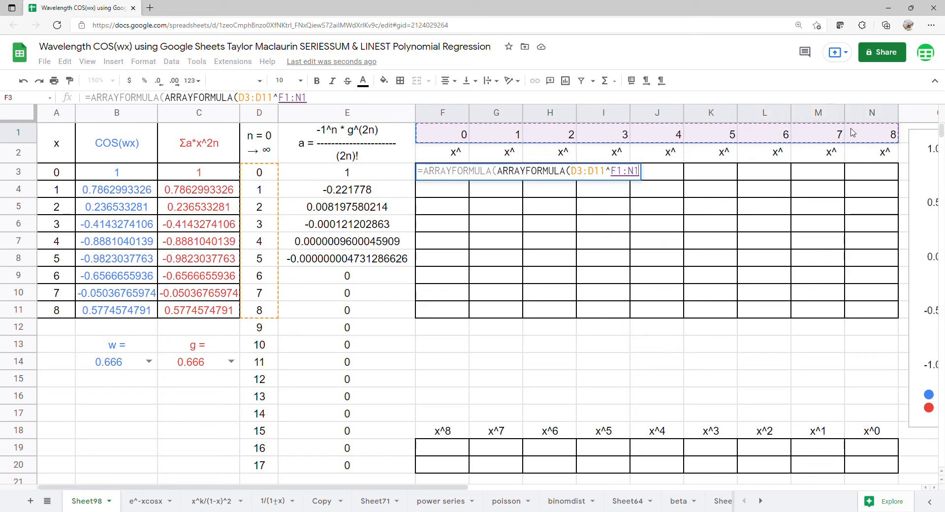
{"action": "key", "text": "Return"}
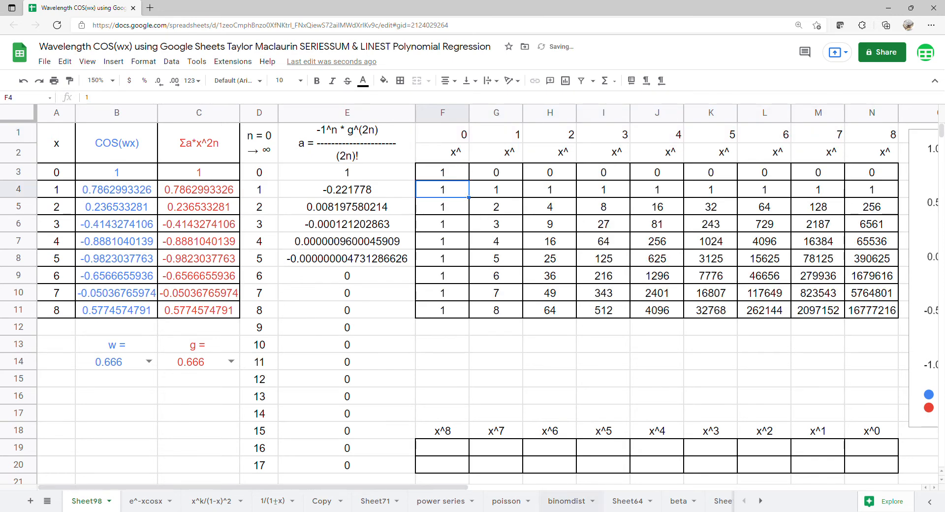
Calculate the COS(wx) polynomial coefficients in F19 with LINEST, using B3:B11 as known y and G3:N11 as known x.
{"action": "left_click", "coordinate": [433, 451]}
{"action": "type", "text": "=lin"}
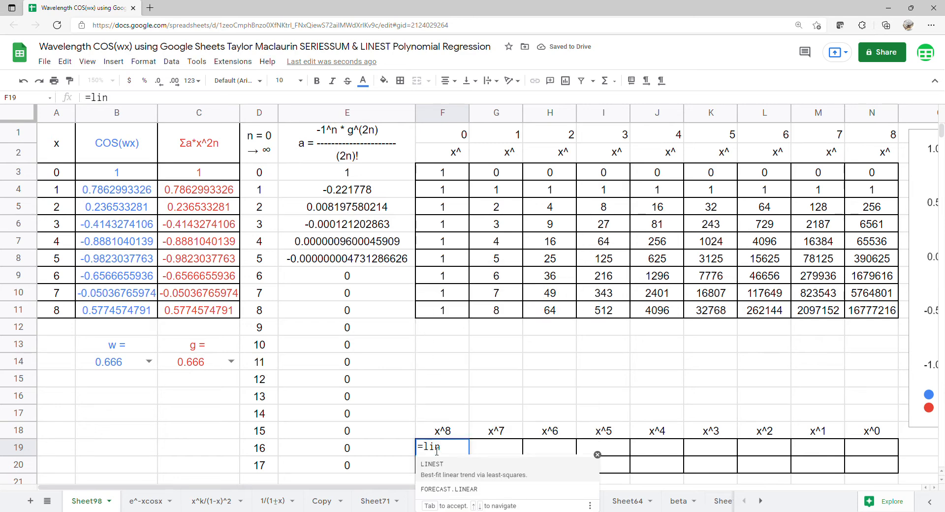
{"action": "key", "text": "Tab"}
{"action": "left_click_drag", "start_coordinate": [125, 179], "coordinate": [127, 311]}
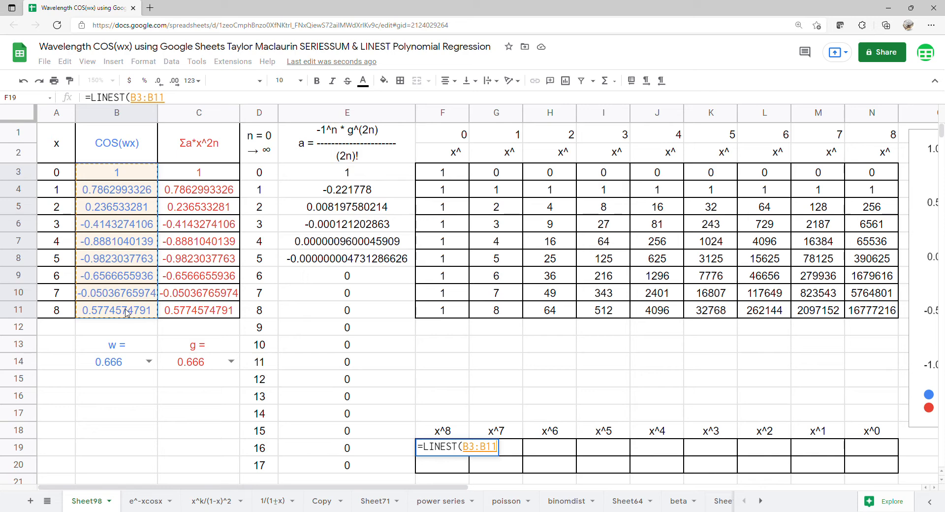
{"action": "type", "text": ","}
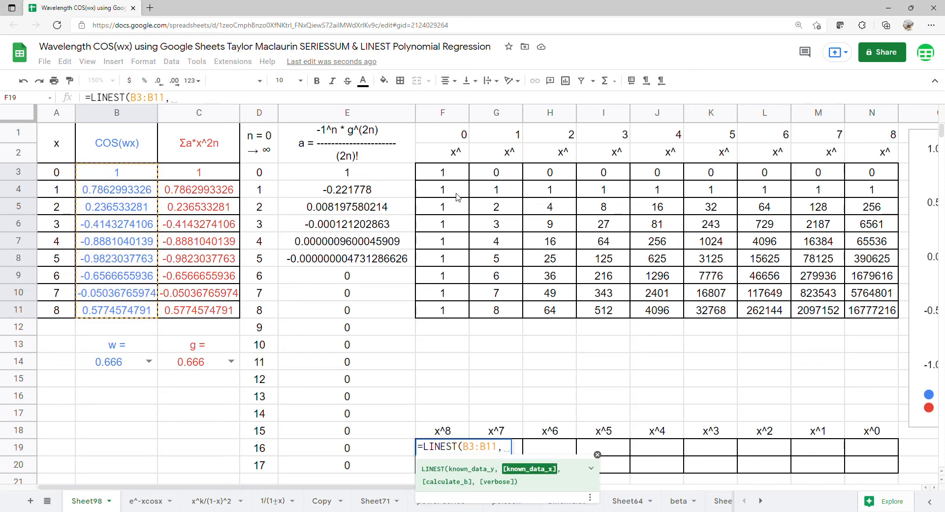
{"action": "left_click", "coordinate": [504, 174]}
{"action": "left_click_drag", "start_coordinate": [504, 174], "coordinate": [872, 313]}
{"action": "key", "text": "Return"}
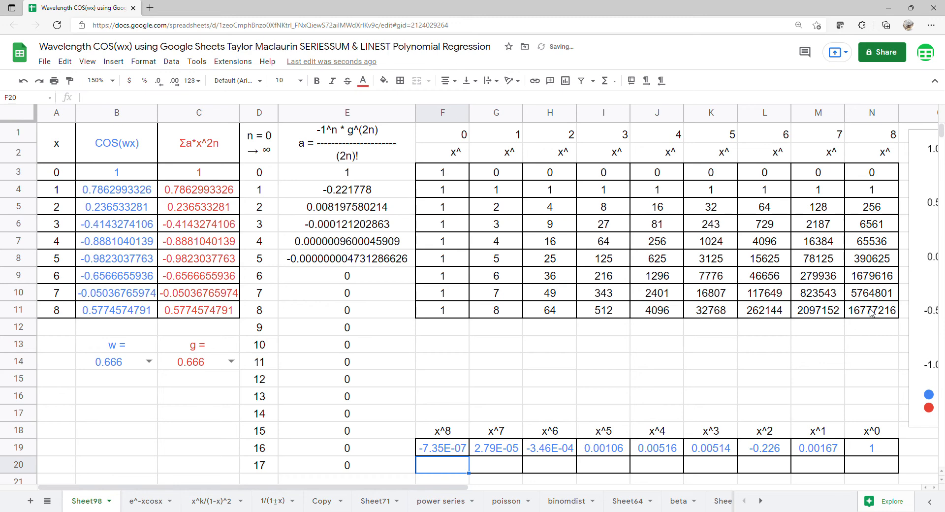
Calculate the series-sum polynomial coefficients in F20 with LINEST, using C3:C11 as known y and G3:N11 as known x.
{"action": "type", "text": "=l"}
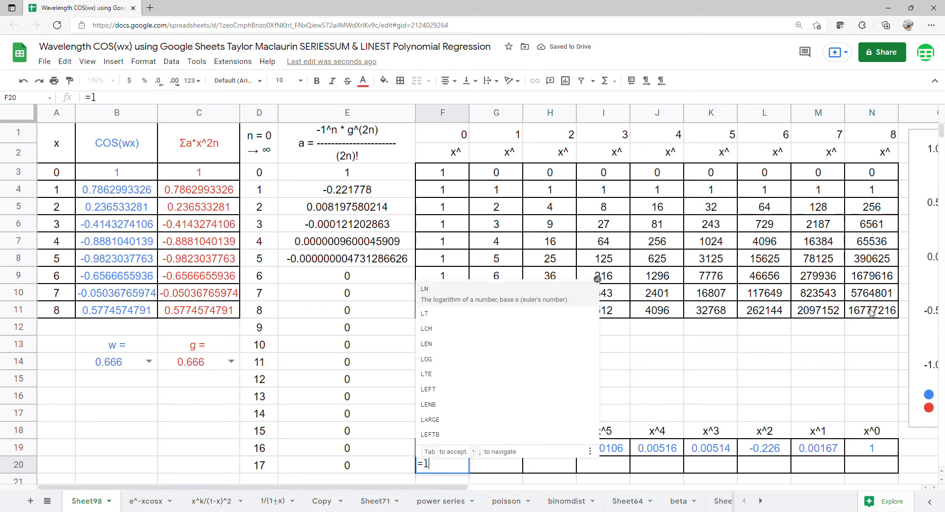
{"action": "type", "text": "in"}
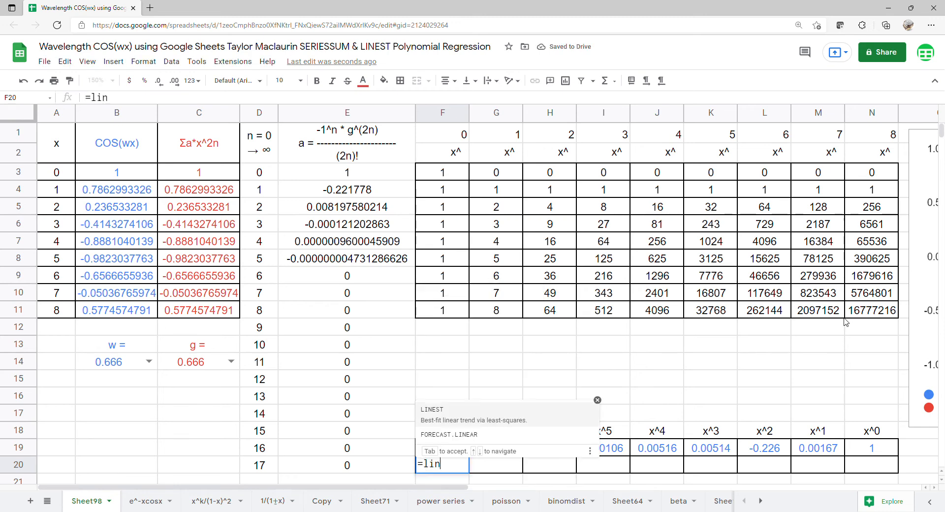
{"action": "left_click", "coordinate": [542, 414]}
{"action": "left_click_drag", "start_coordinate": [205, 173], "coordinate": [212, 317]}
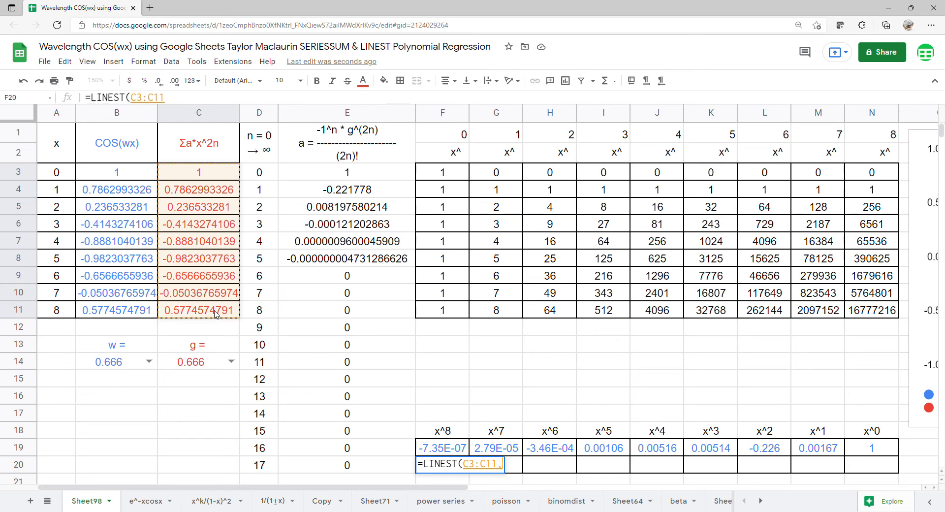
{"action": "type", "text": ","}
{"action": "left_click_drag", "start_coordinate": [501, 178], "coordinate": [849, 315]}
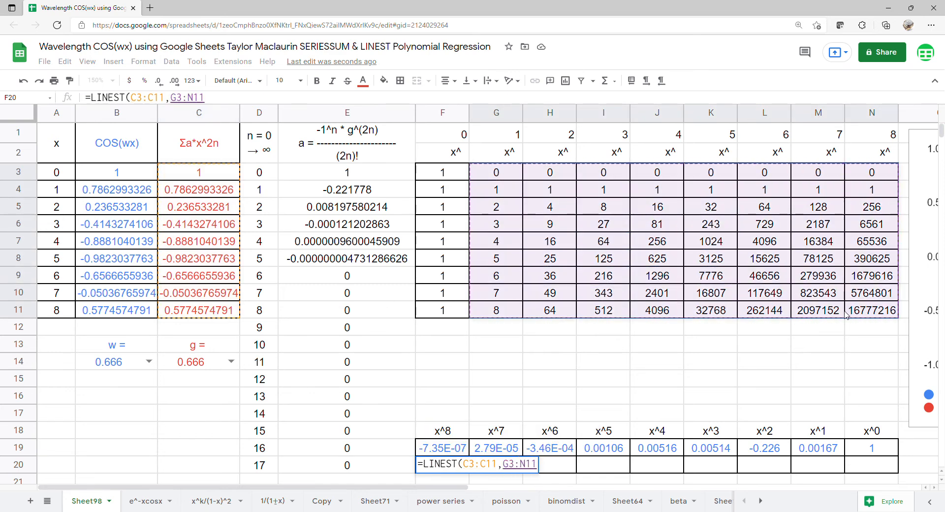
{"action": "key", "text": "Return"}
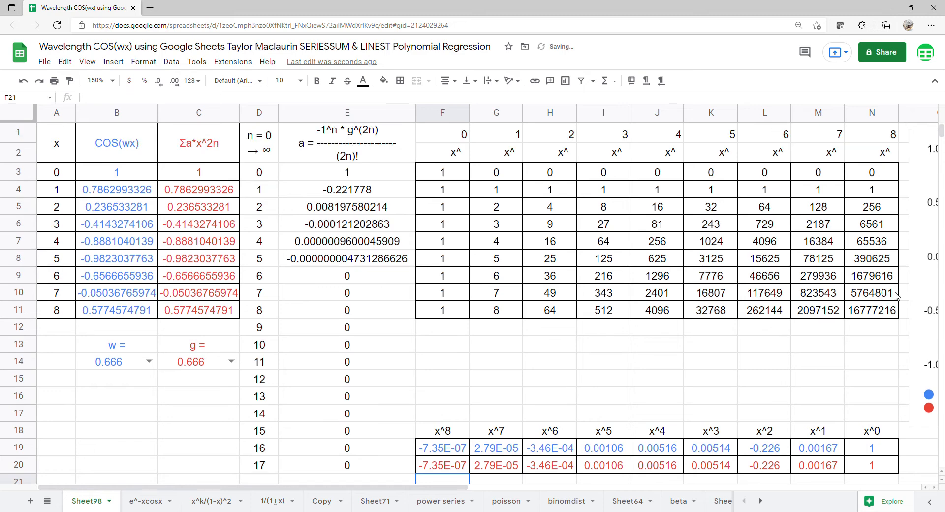
Move the chart directly above the coefficient rows and compare each coefficient from x^0 through x^8 with the trendline equations.
{"action": "left_click_drag", "start_coordinate": [922, 295], "coordinate": [273, 196]}
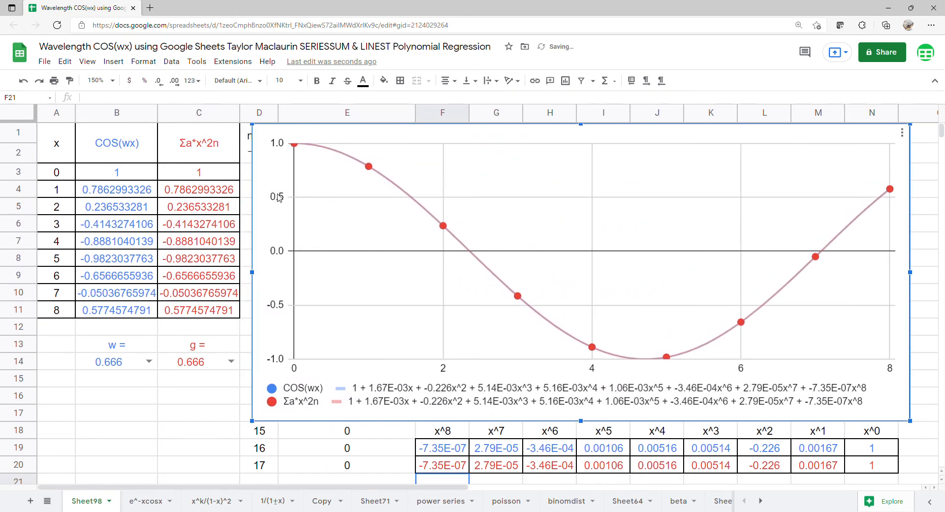
{"action": "left_click_drag", "start_coordinate": [879, 433], "coordinate": [875, 466]}
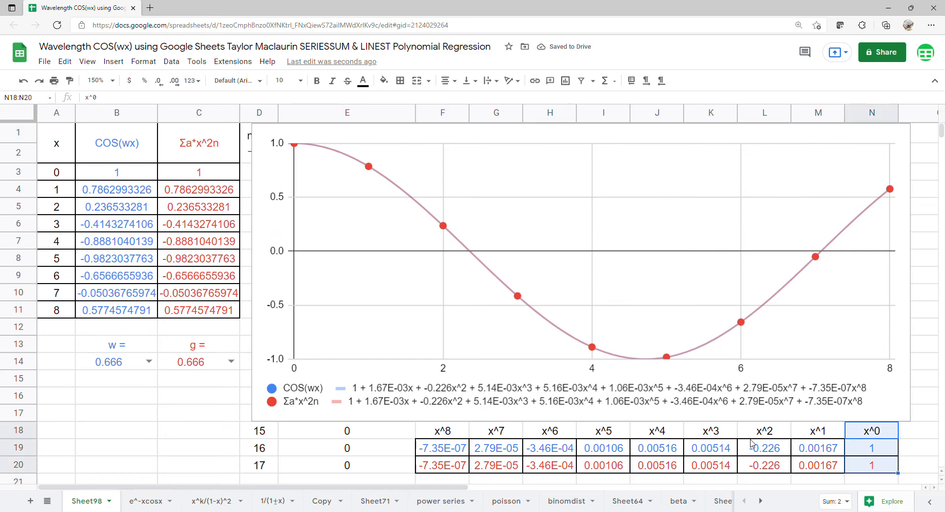
{"action": "left_click_drag", "start_coordinate": [818, 433], "coordinate": [811, 466]}
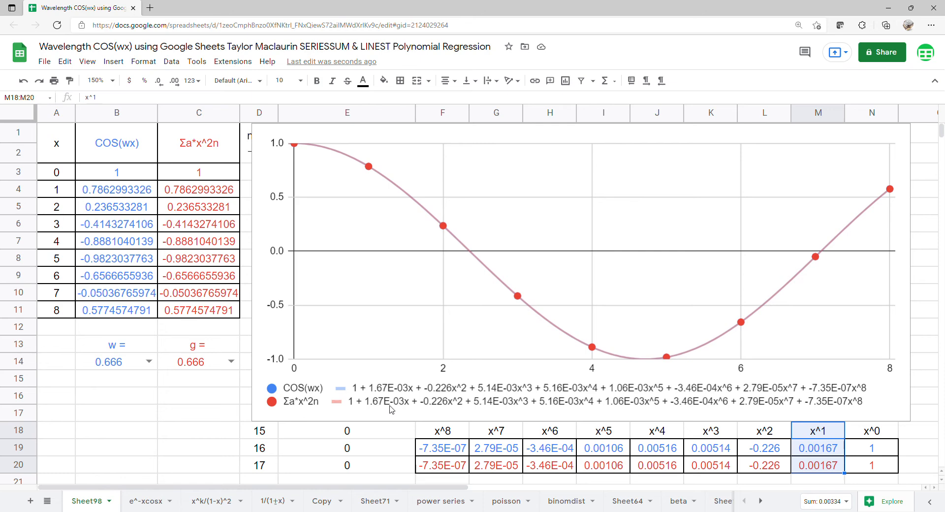
{"action": "left_click_drag", "start_coordinate": [751, 435], "coordinate": [753, 465]}
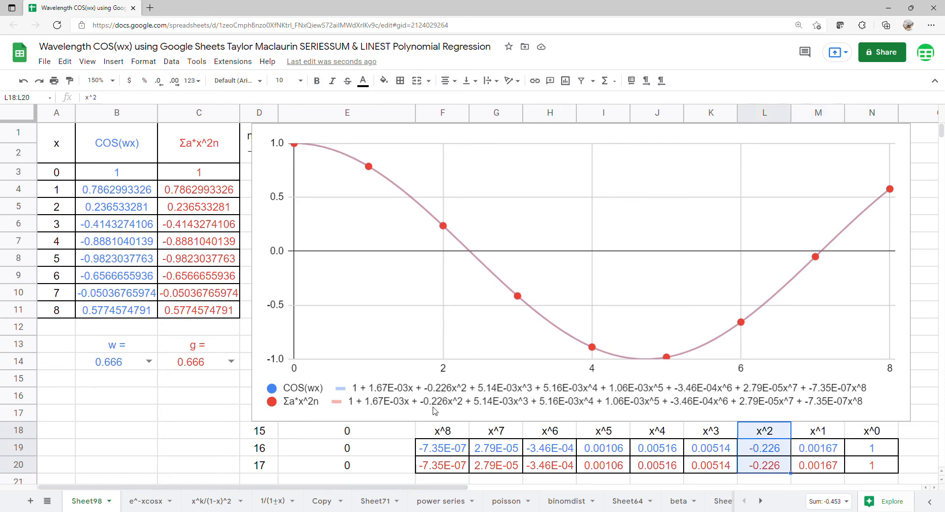
{"action": "left_click_drag", "start_coordinate": [709, 438], "coordinate": [703, 467]}
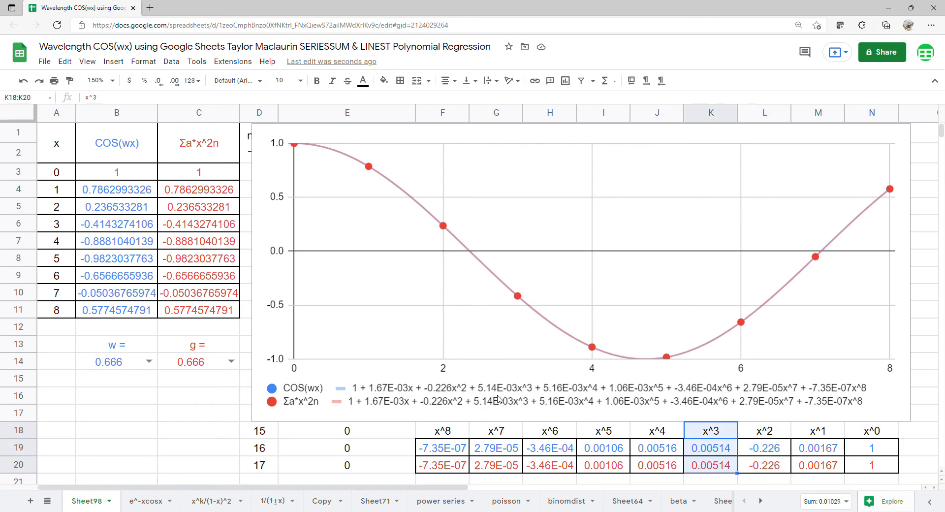
{"action": "left_click_drag", "start_coordinate": [654, 438], "coordinate": [652, 467]}
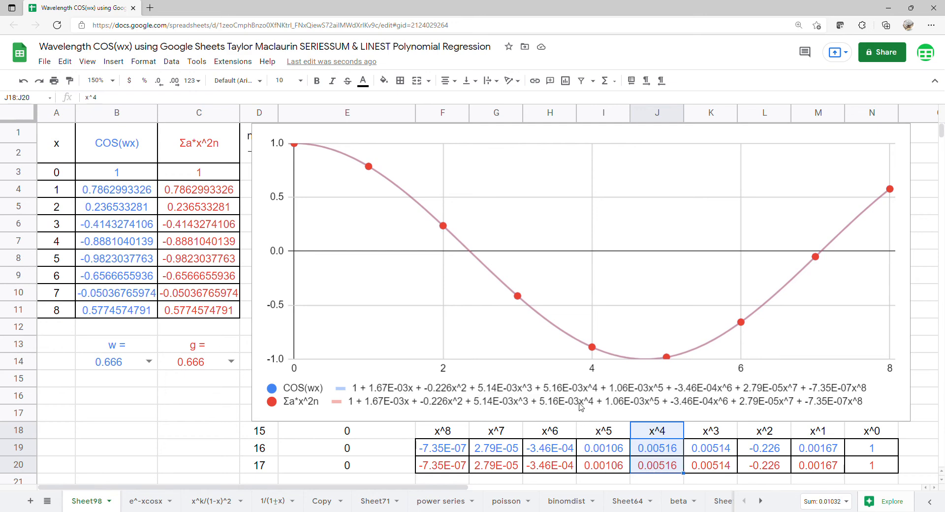
{"action": "left_click_drag", "start_coordinate": [615, 440], "coordinate": [609, 469]}
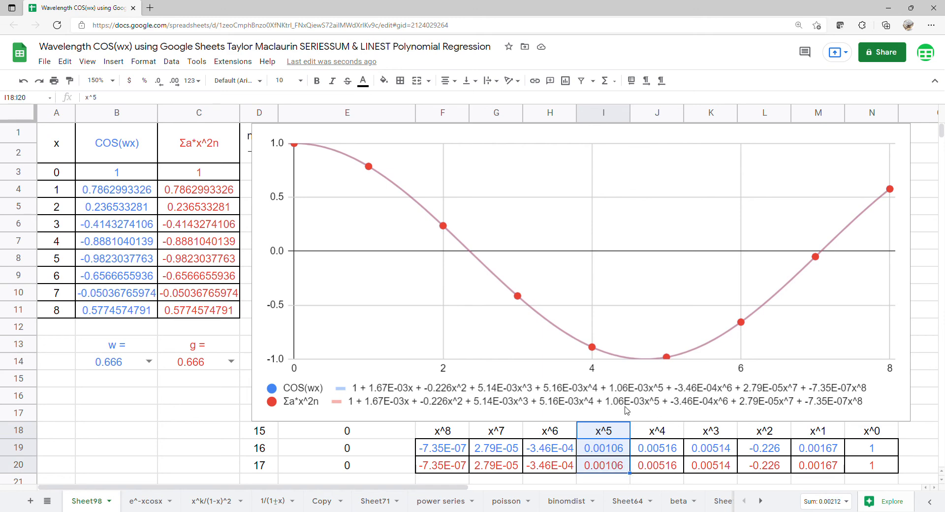
{"action": "left_click_drag", "start_coordinate": [554, 434], "coordinate": [552, 466]}
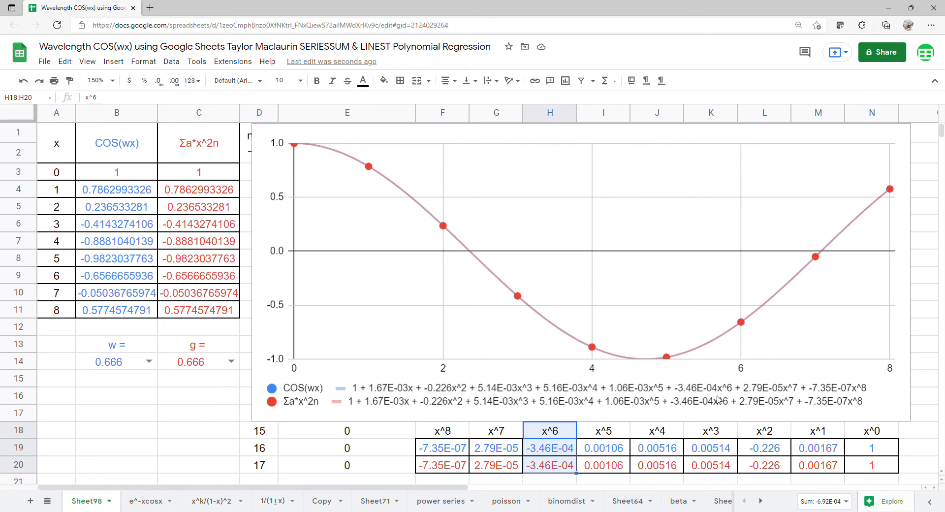
{"action": "left_click_drag", "start_coordinate": [517, 436], "coordinate": [509, 466]}
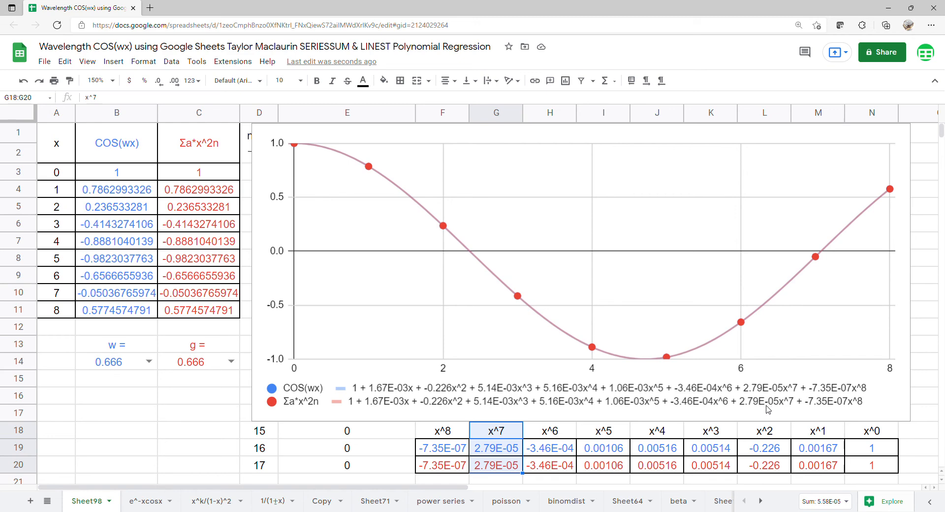
{"action": "left_click_drag", "start_coordinate": [443, 437], "coordinate": [444, 466]}
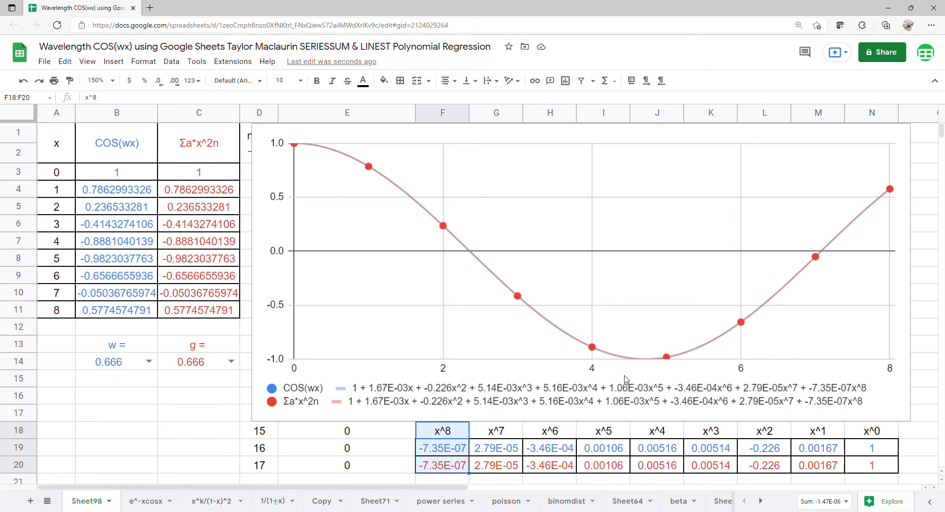
Set both w and g to 0.8 and compare the LINEST coefficients in F19:N20 with the trendline equations.
{"action": "left_click", "coordinate": [149, 362]}
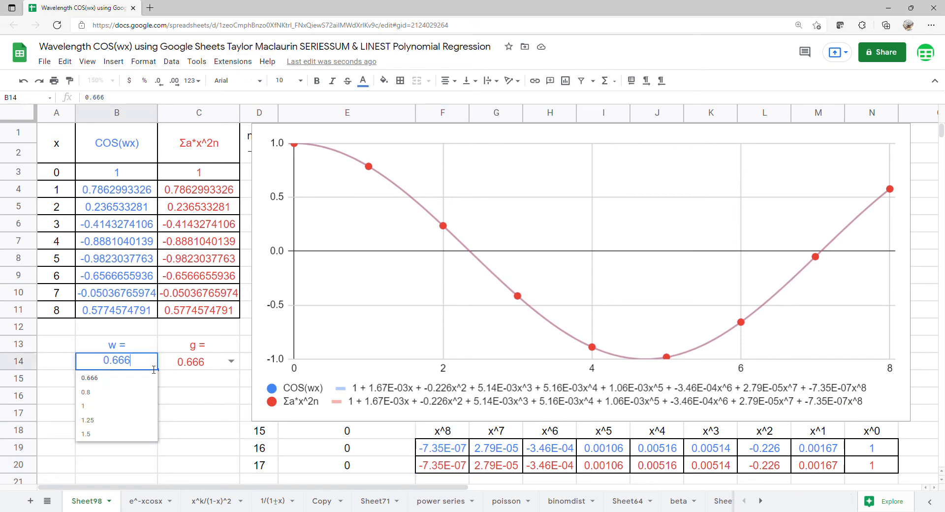
{"action": "left_click", "coordinate": [130, 396]}
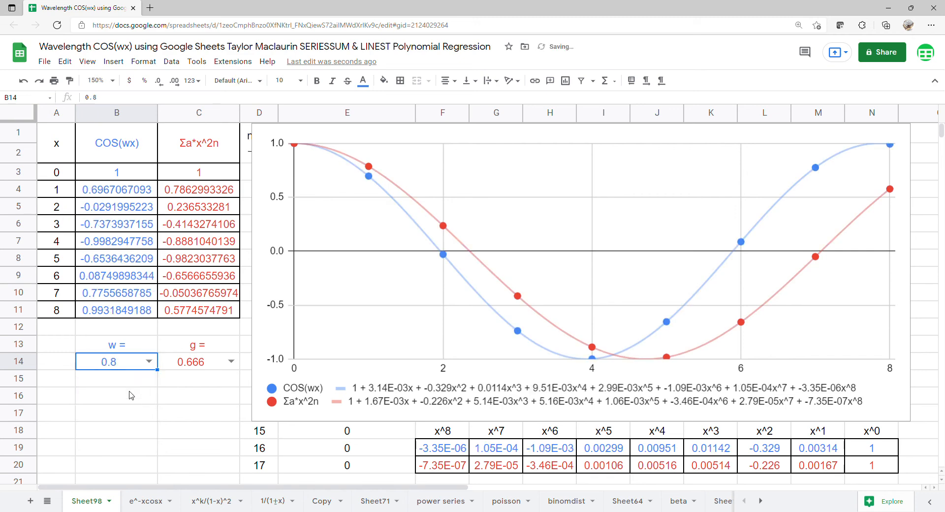
{"action": "left_click", "coordinate": [232, 362]}
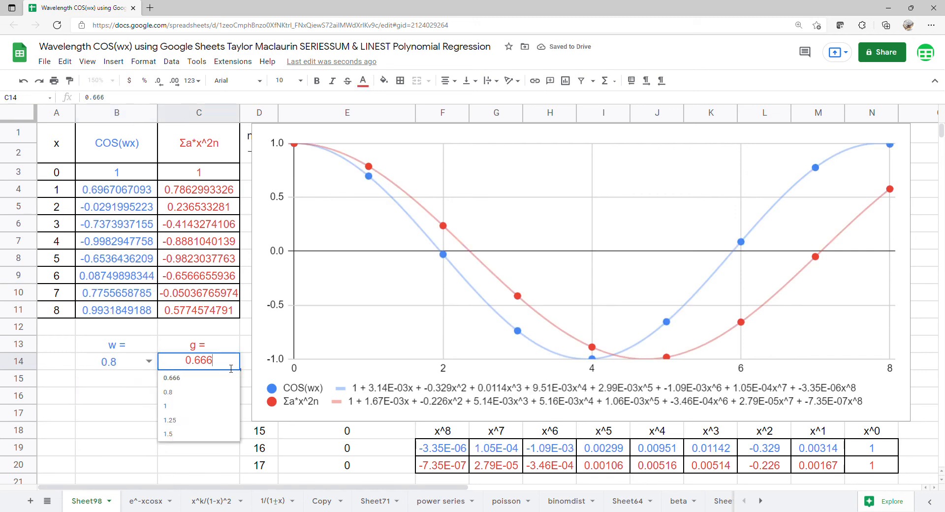
{"action": "left_click", "coordinate": [209, 392]}
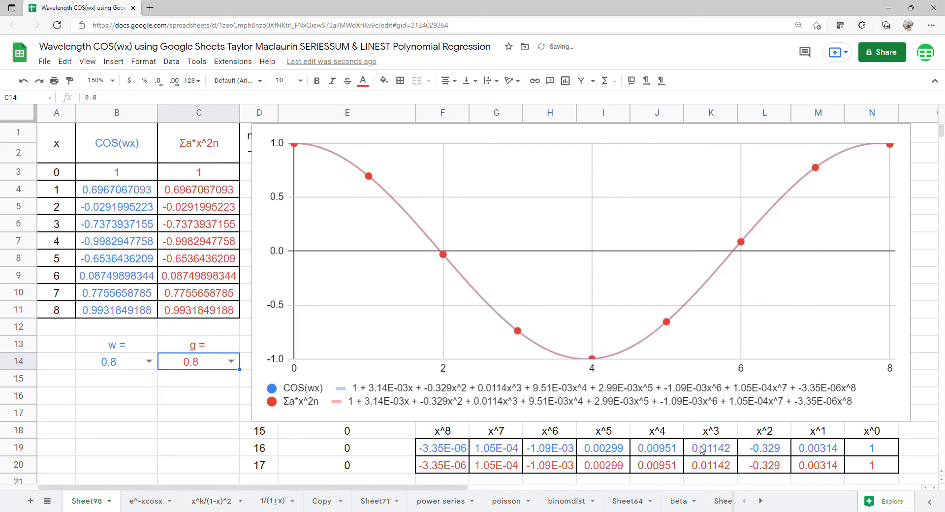
{"action": "left_click_drag", "start_coordinate": [880, 453], "coordinate": [461, 467]}
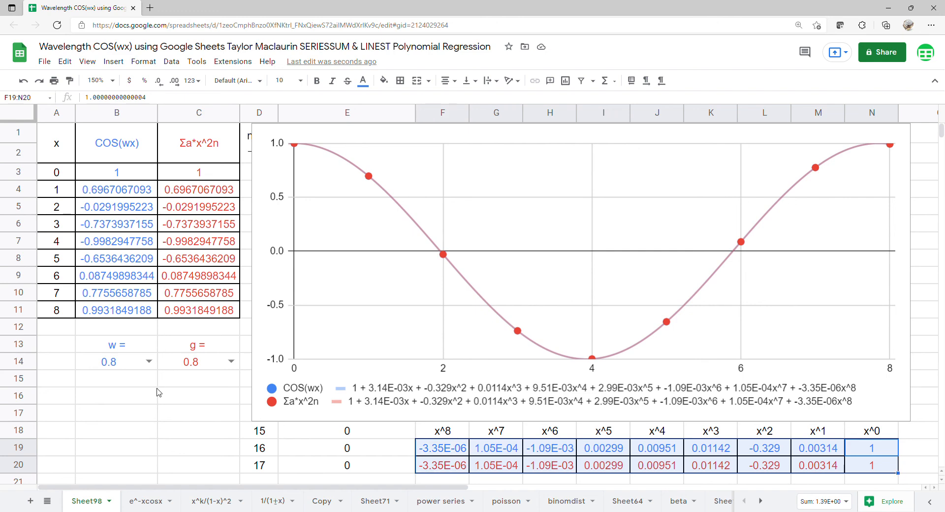
Change both w and g to 1 and check the two coefficient rows against the chart's trendline equations.
{"action": "left_click", "coordinate": [149, 362]}
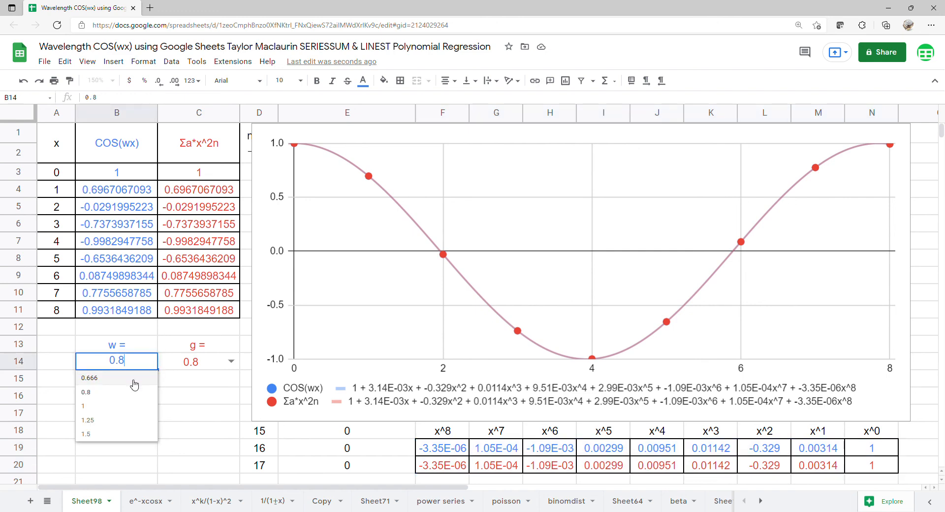
{"action": "left_click", "coordinate": [119, 409]}
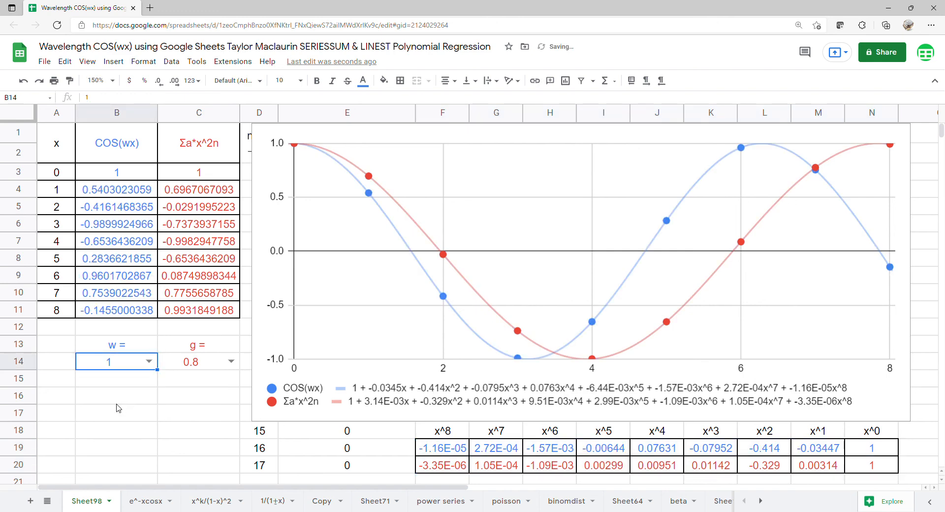
{"action": "left_click", "coordinate": [230, 362]}
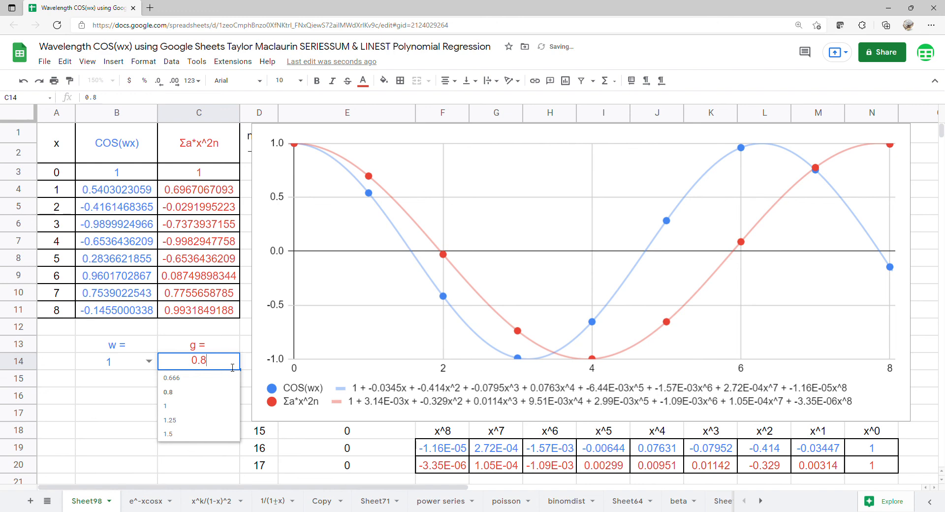
{"action": "left_click", "coordinate": [195, 407]}
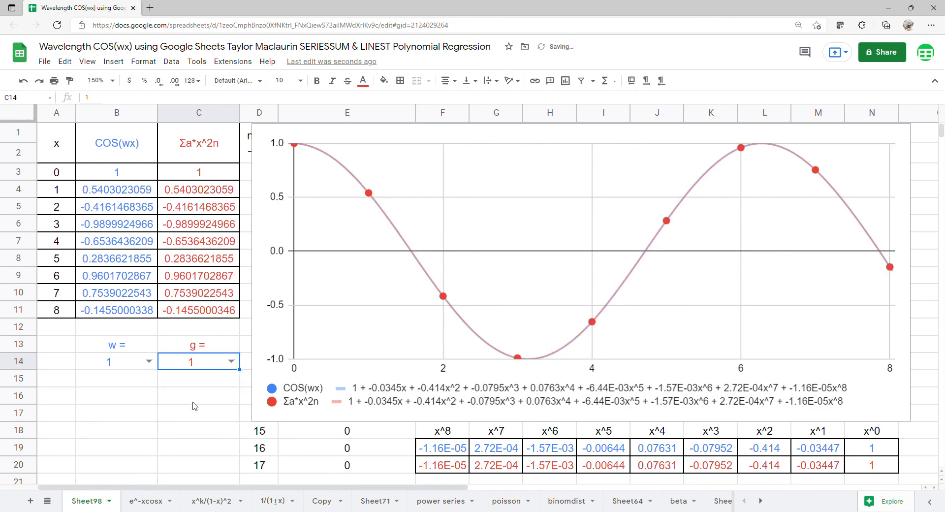
{"action": "left_click_drag", "start_coordinate": [860, 454], "coordinate": [503, 466]}
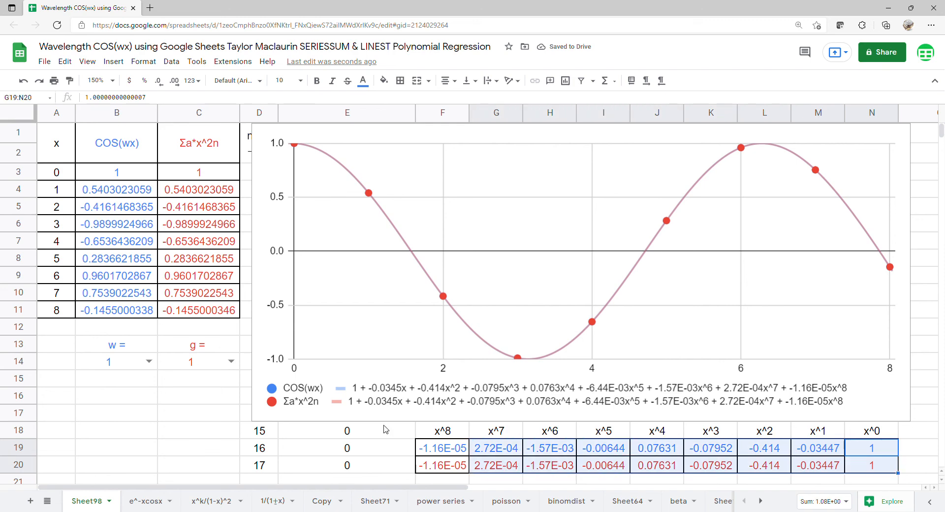
Set w in B14 and g in C14 to 1.25.
{"action": "left_click", "coordinate": [149, 361]}
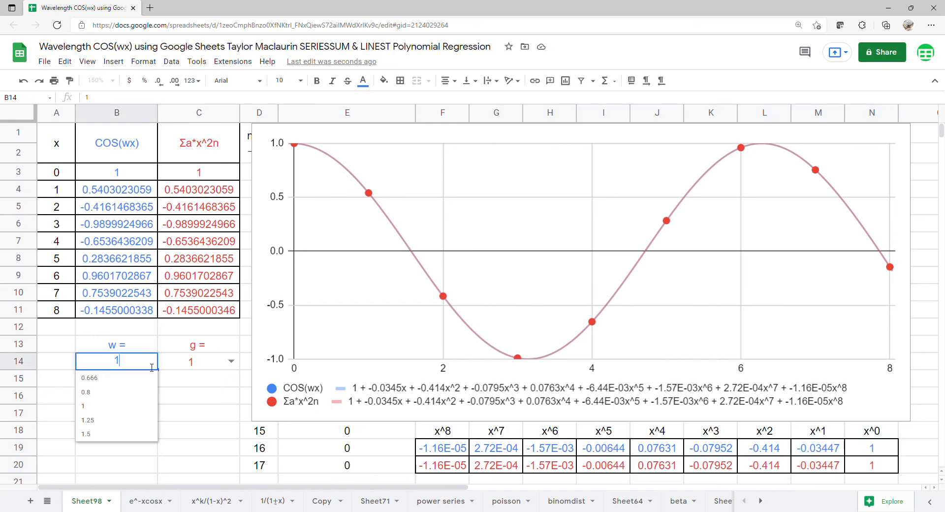
{"action": "left_click", "coordinate": [128, 421]}
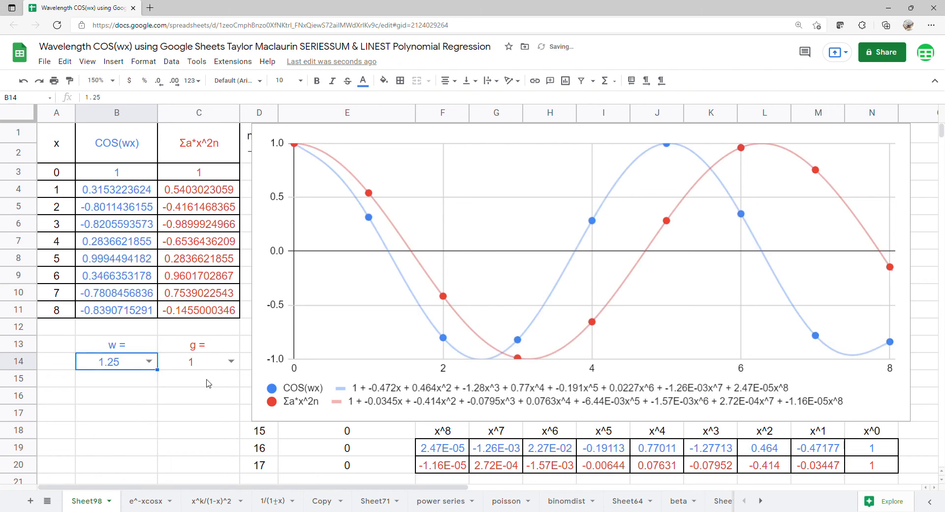
{"action": "left_click", "coordinate": [231, 361]}
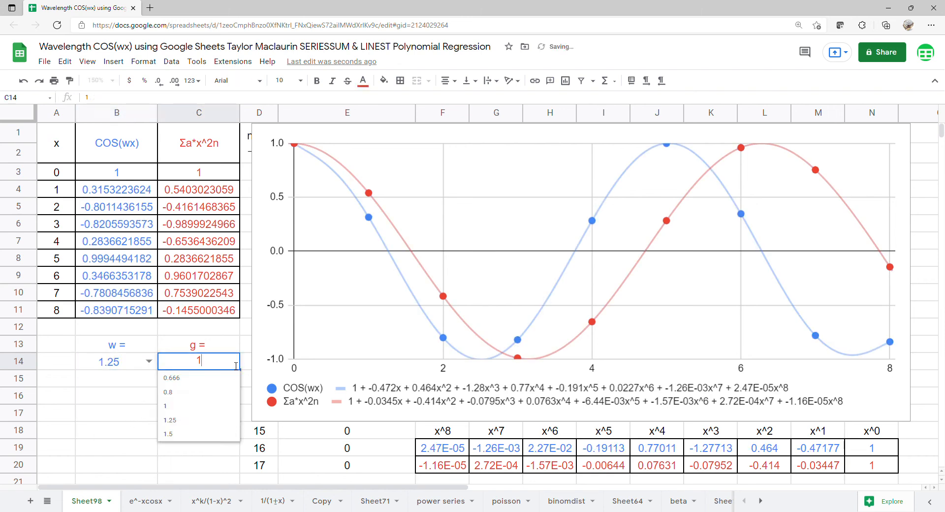
{"action": "left_click", "coordinate": [204, 420]}
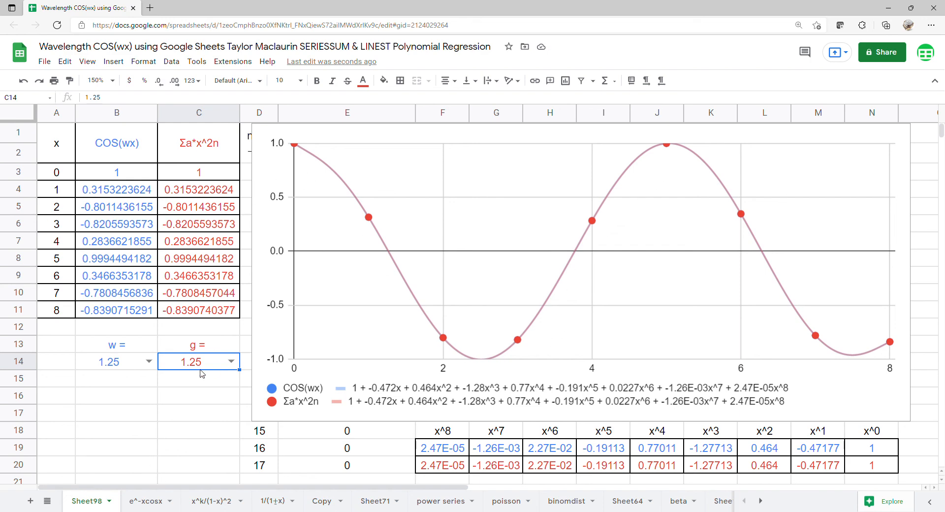
Set w in B14 and g in C14 to 1.5.
{"action": "left_click", "coordinate": [149, 361]}
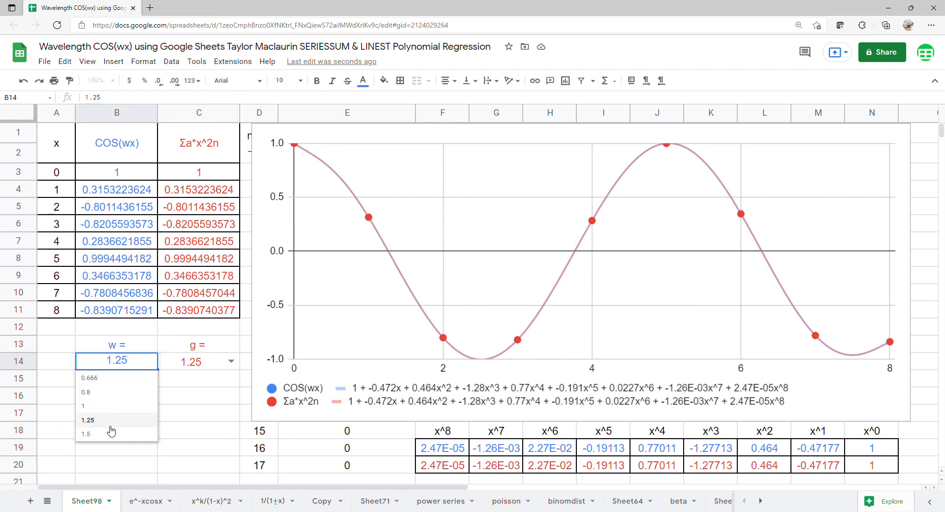
{"action": "left_click", "coordinate": [133, 433]}
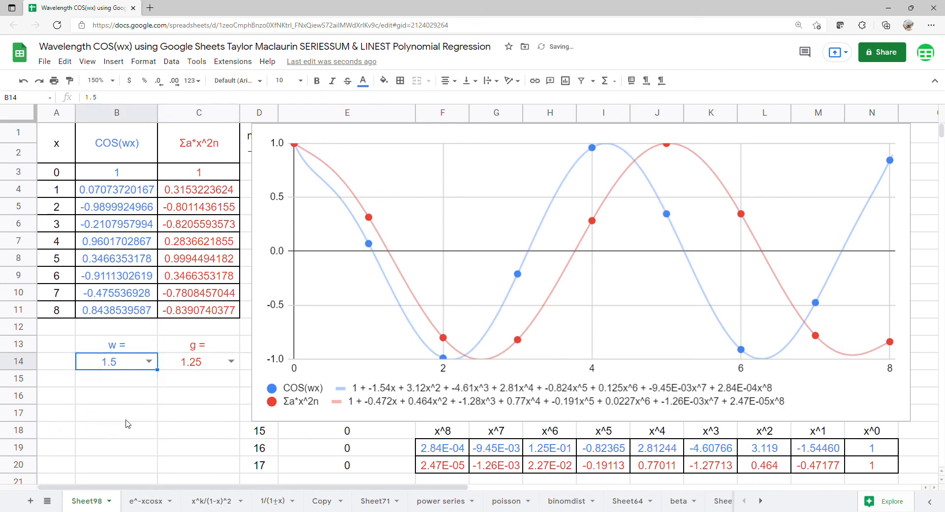
{"action": "left_click", "coordinate": [230, 362]}
{"action": "left_click", "coordinate": [183, 434]}
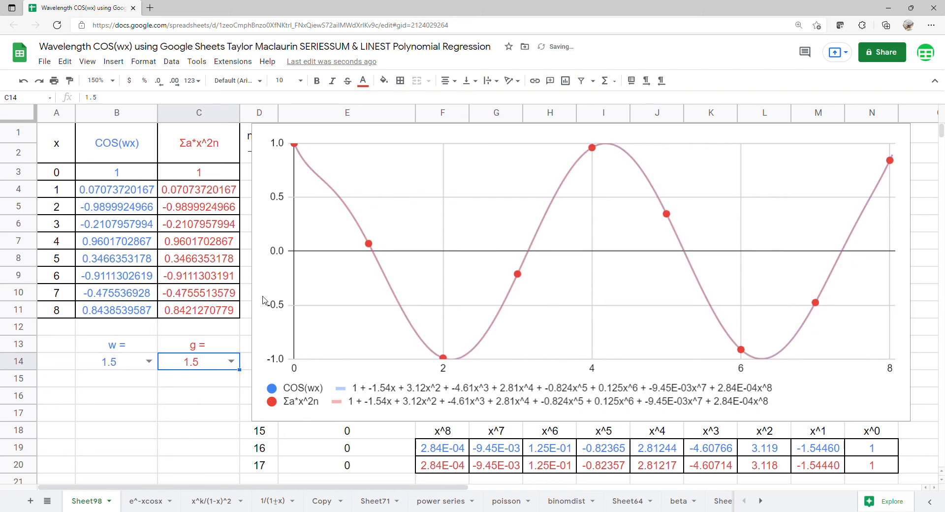